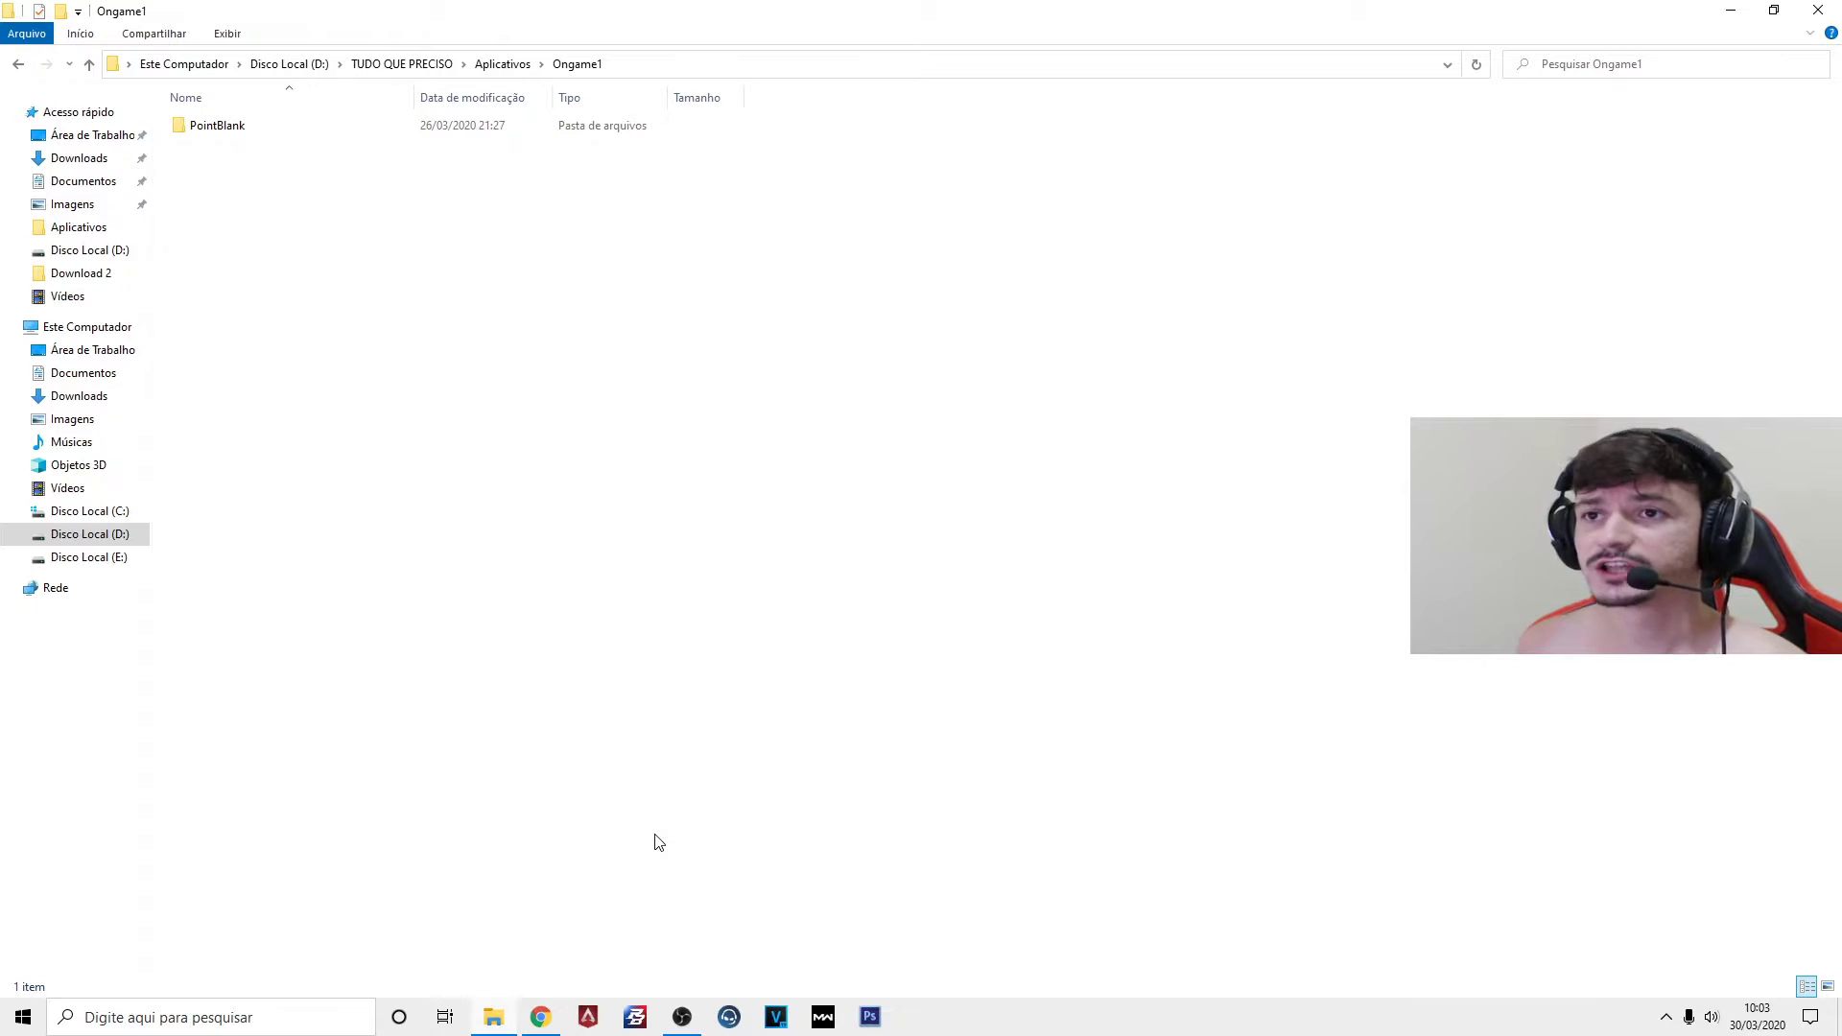
Open the XIGNCODE folder inside the PointBlank game folder and select the file xmag.xem
left_click(246, 132)
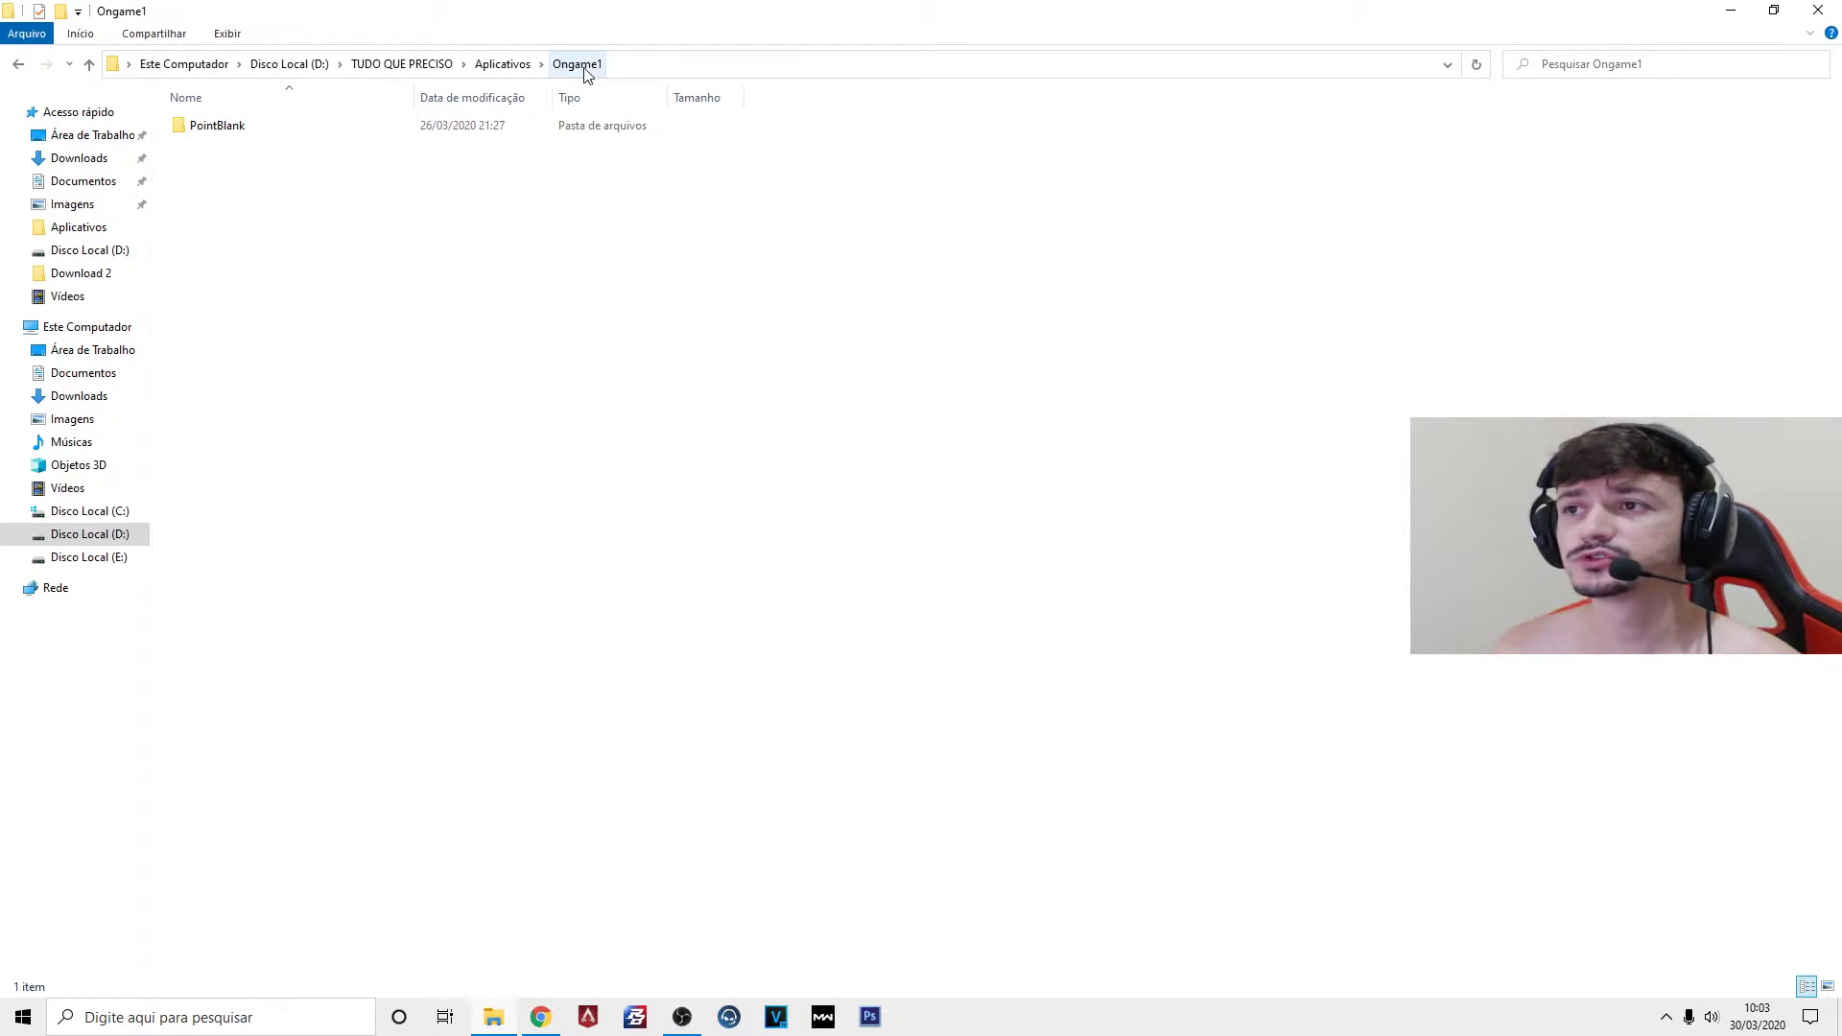
double_click(235, 134)
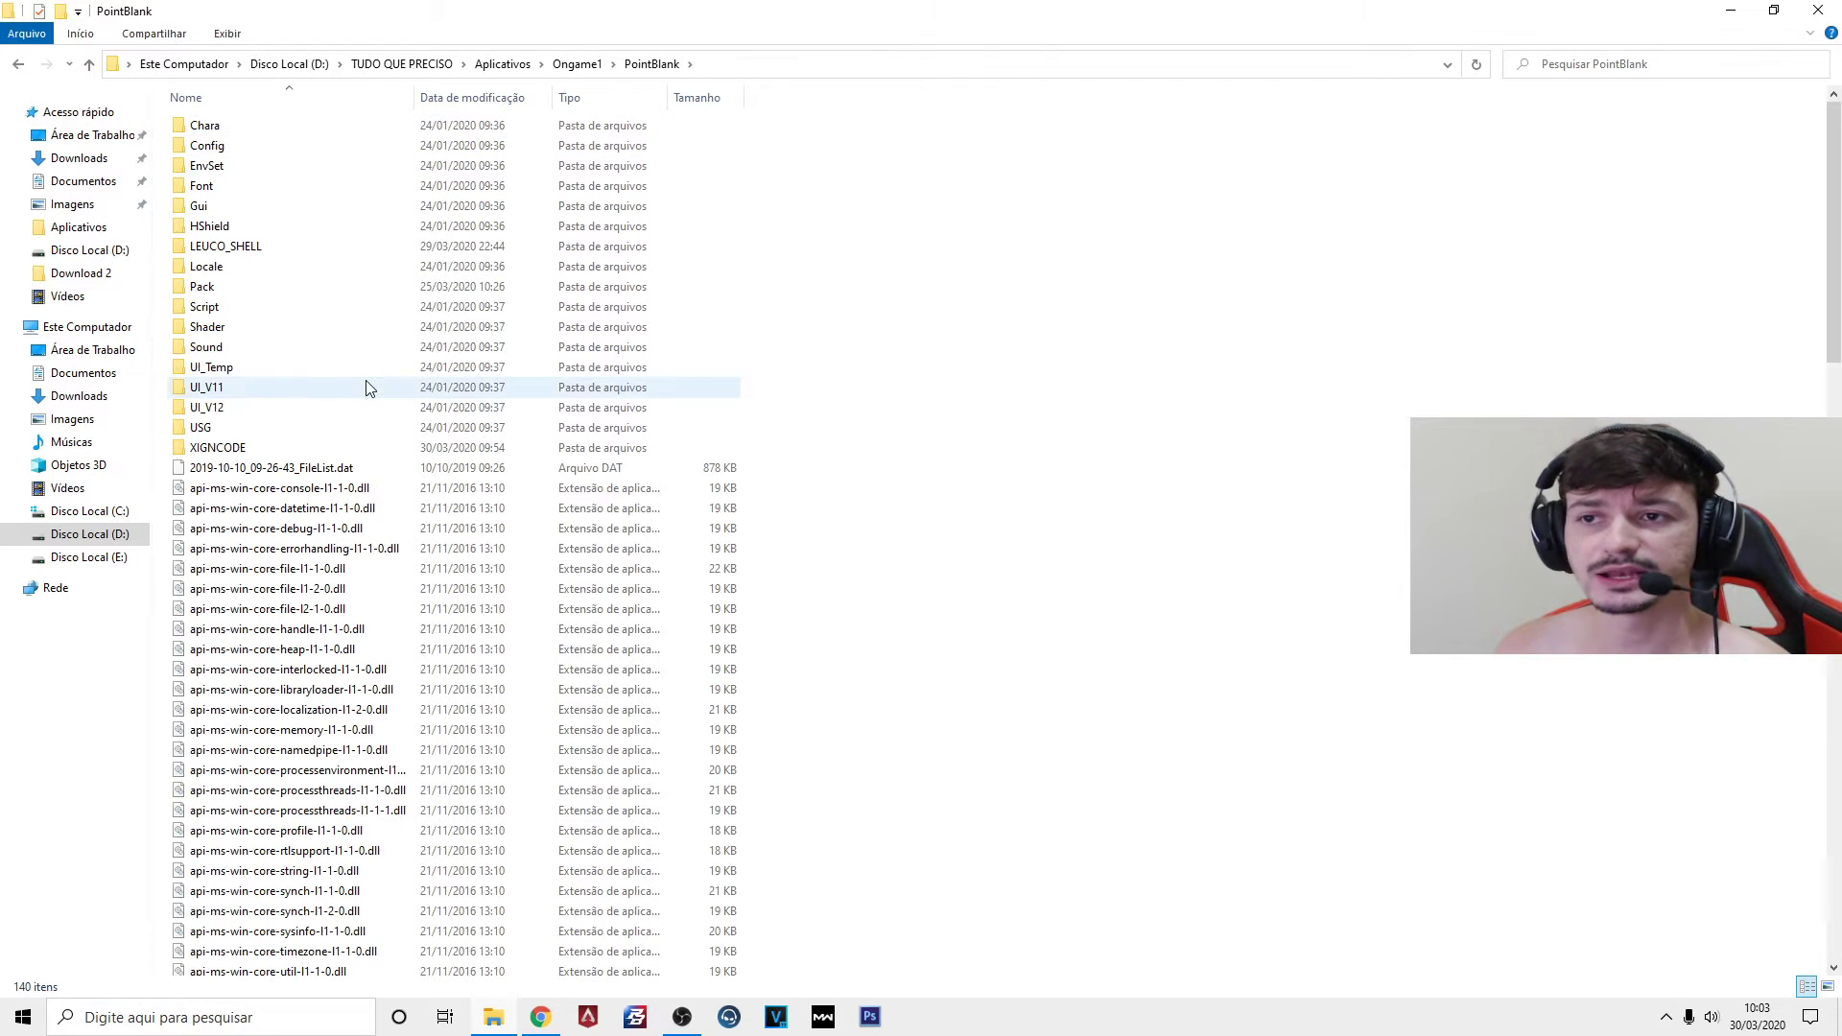
double_click(237, 449)
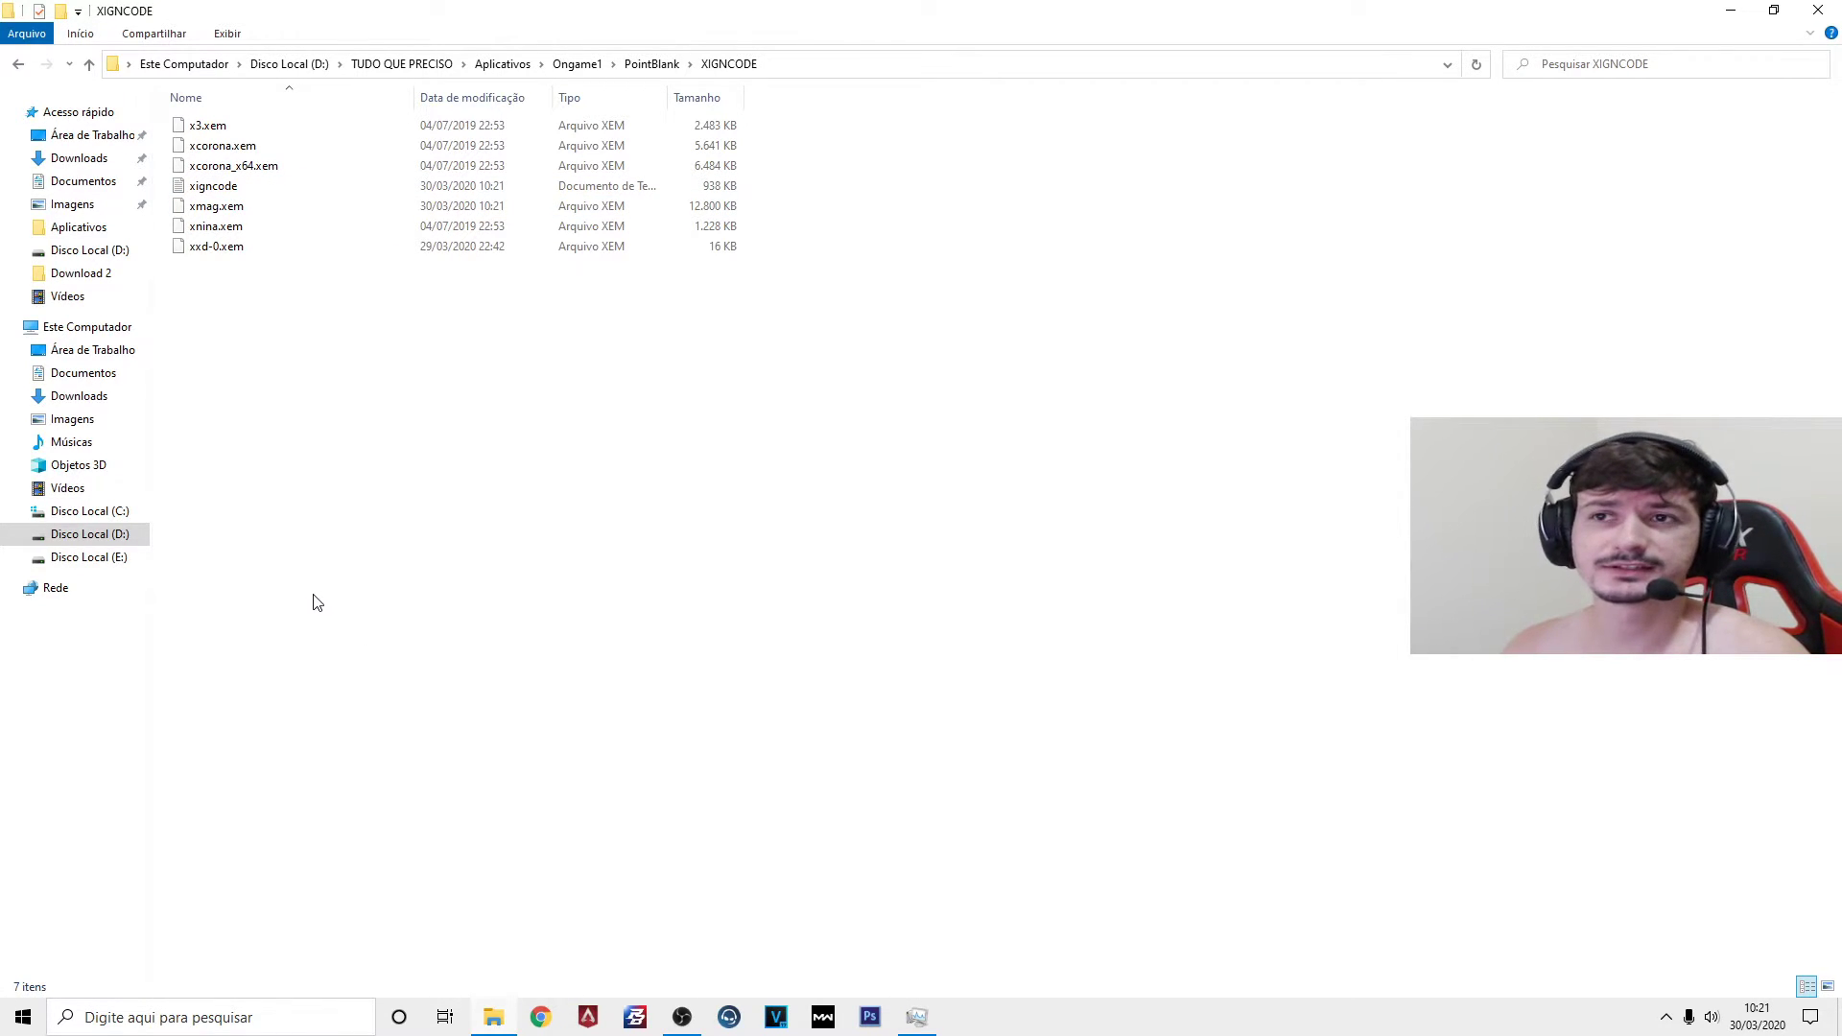
left_click(252, 219)
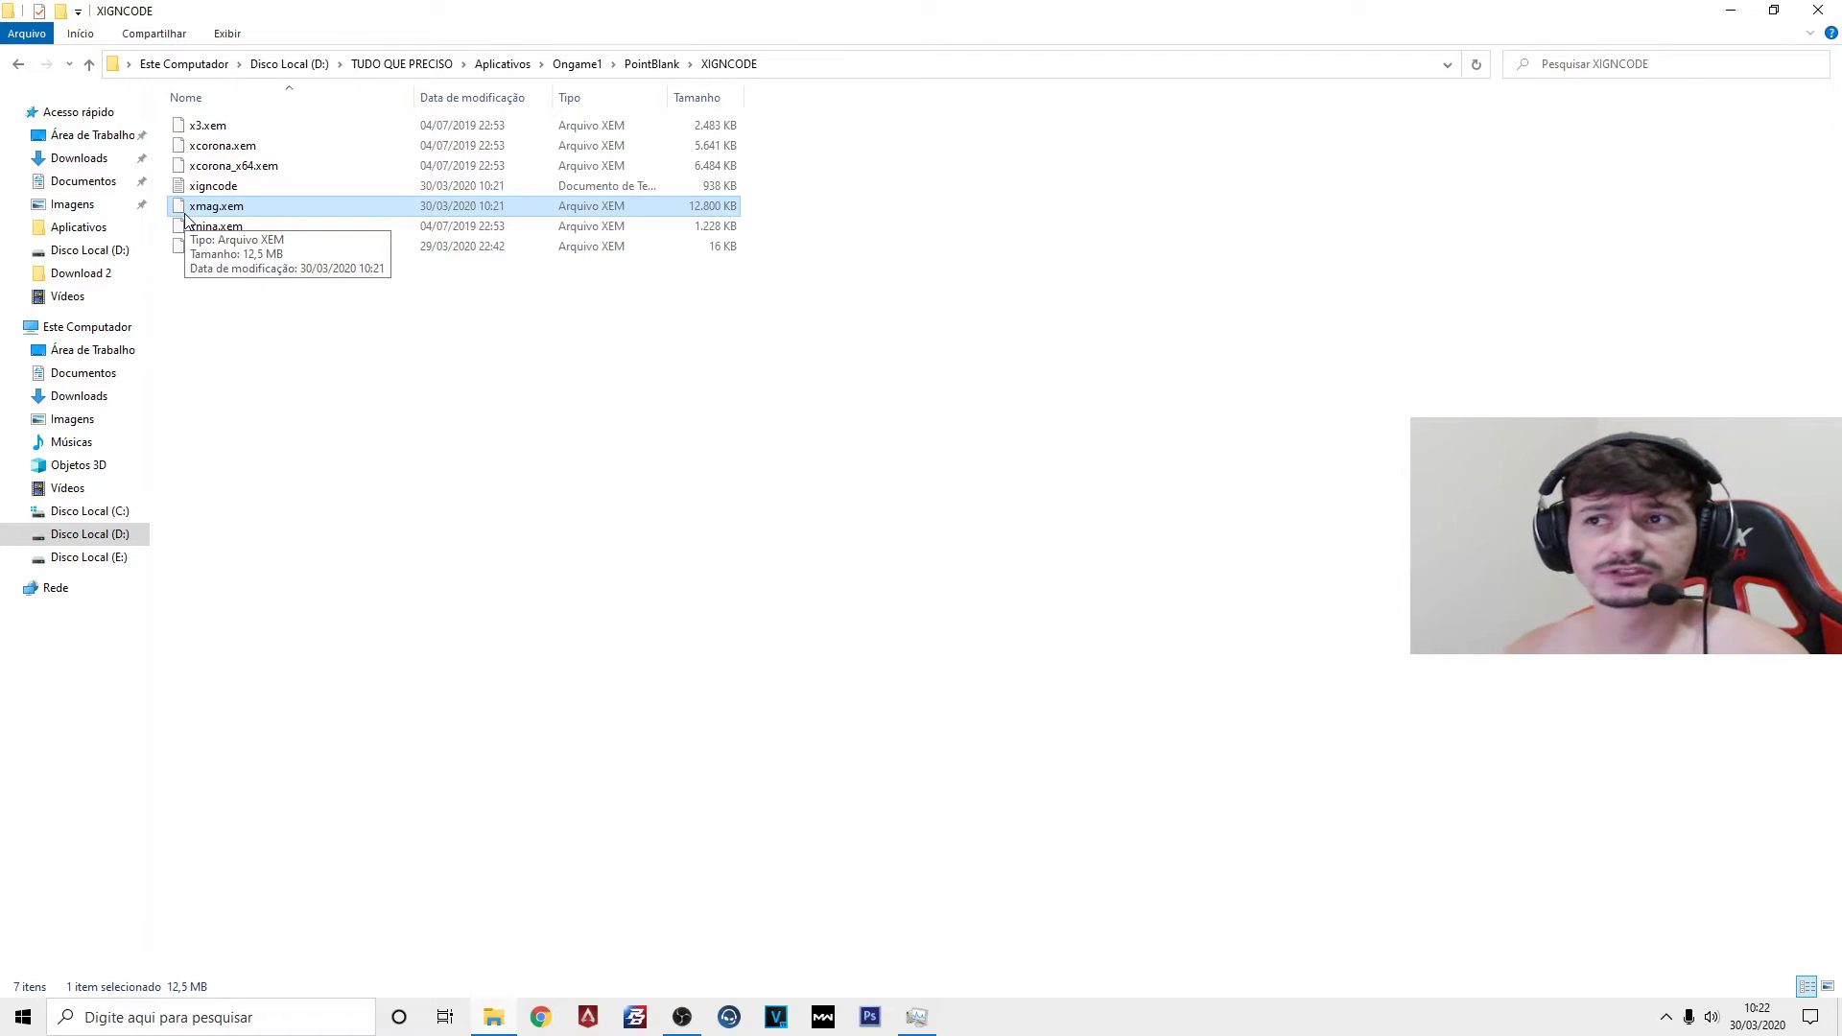
Go up to the PointBlank folder, reopen its XIGNCODE subfolder and select xmag.xem again
left_click(651, 64)
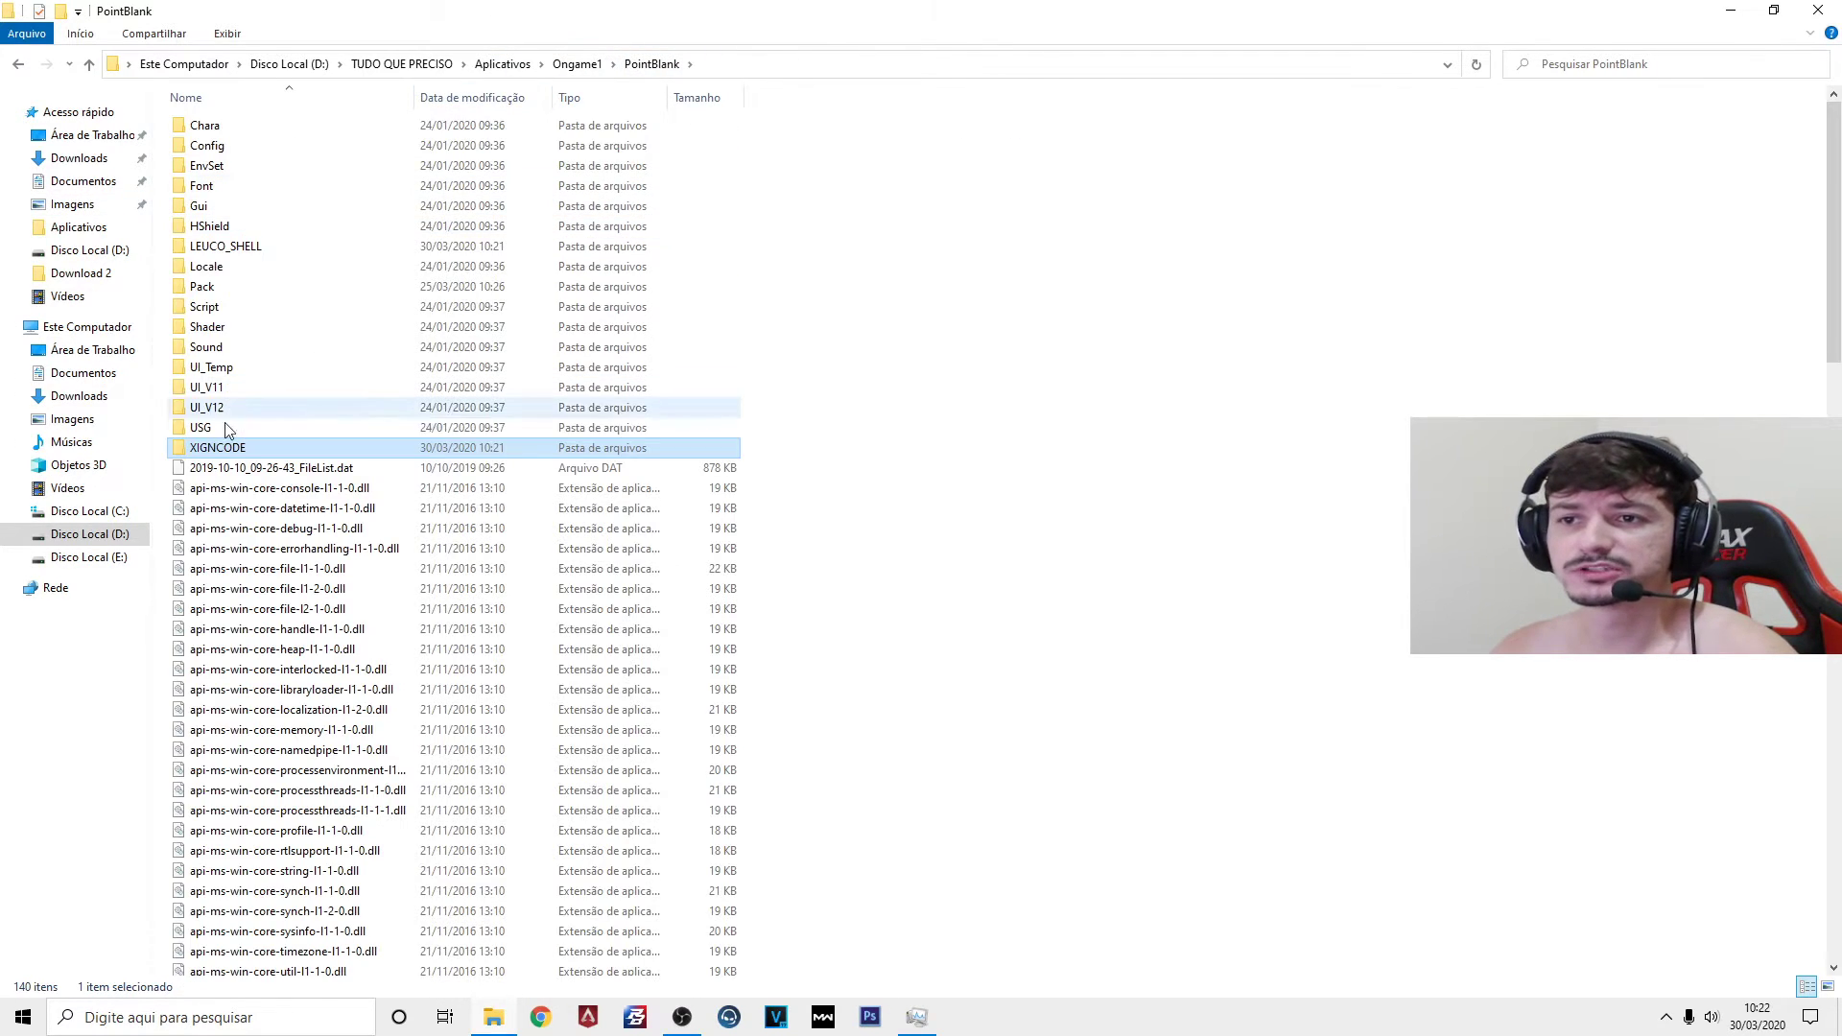
double_click(227, 451)
left_click(239, 209)
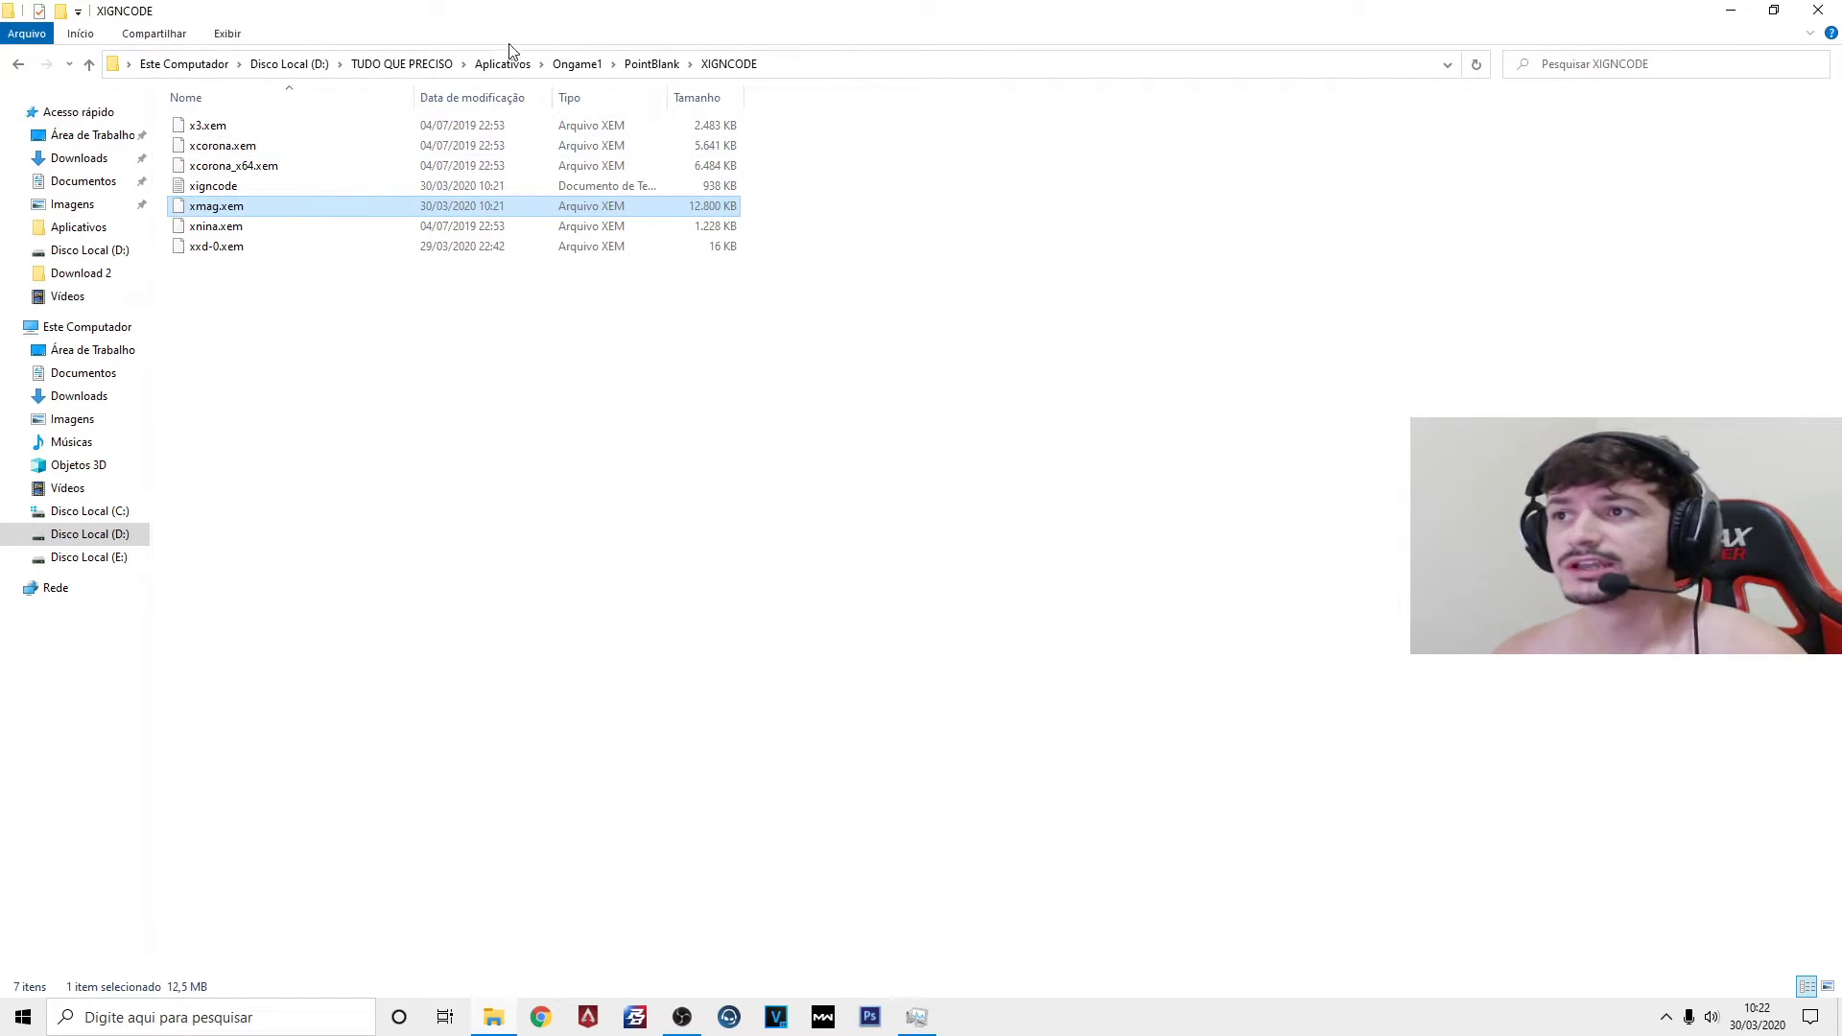
Return to the PointBlank folder and locate the xigncode3_loader and ucsvc applications, leaving ucsvc selected
left_click(652, 63)
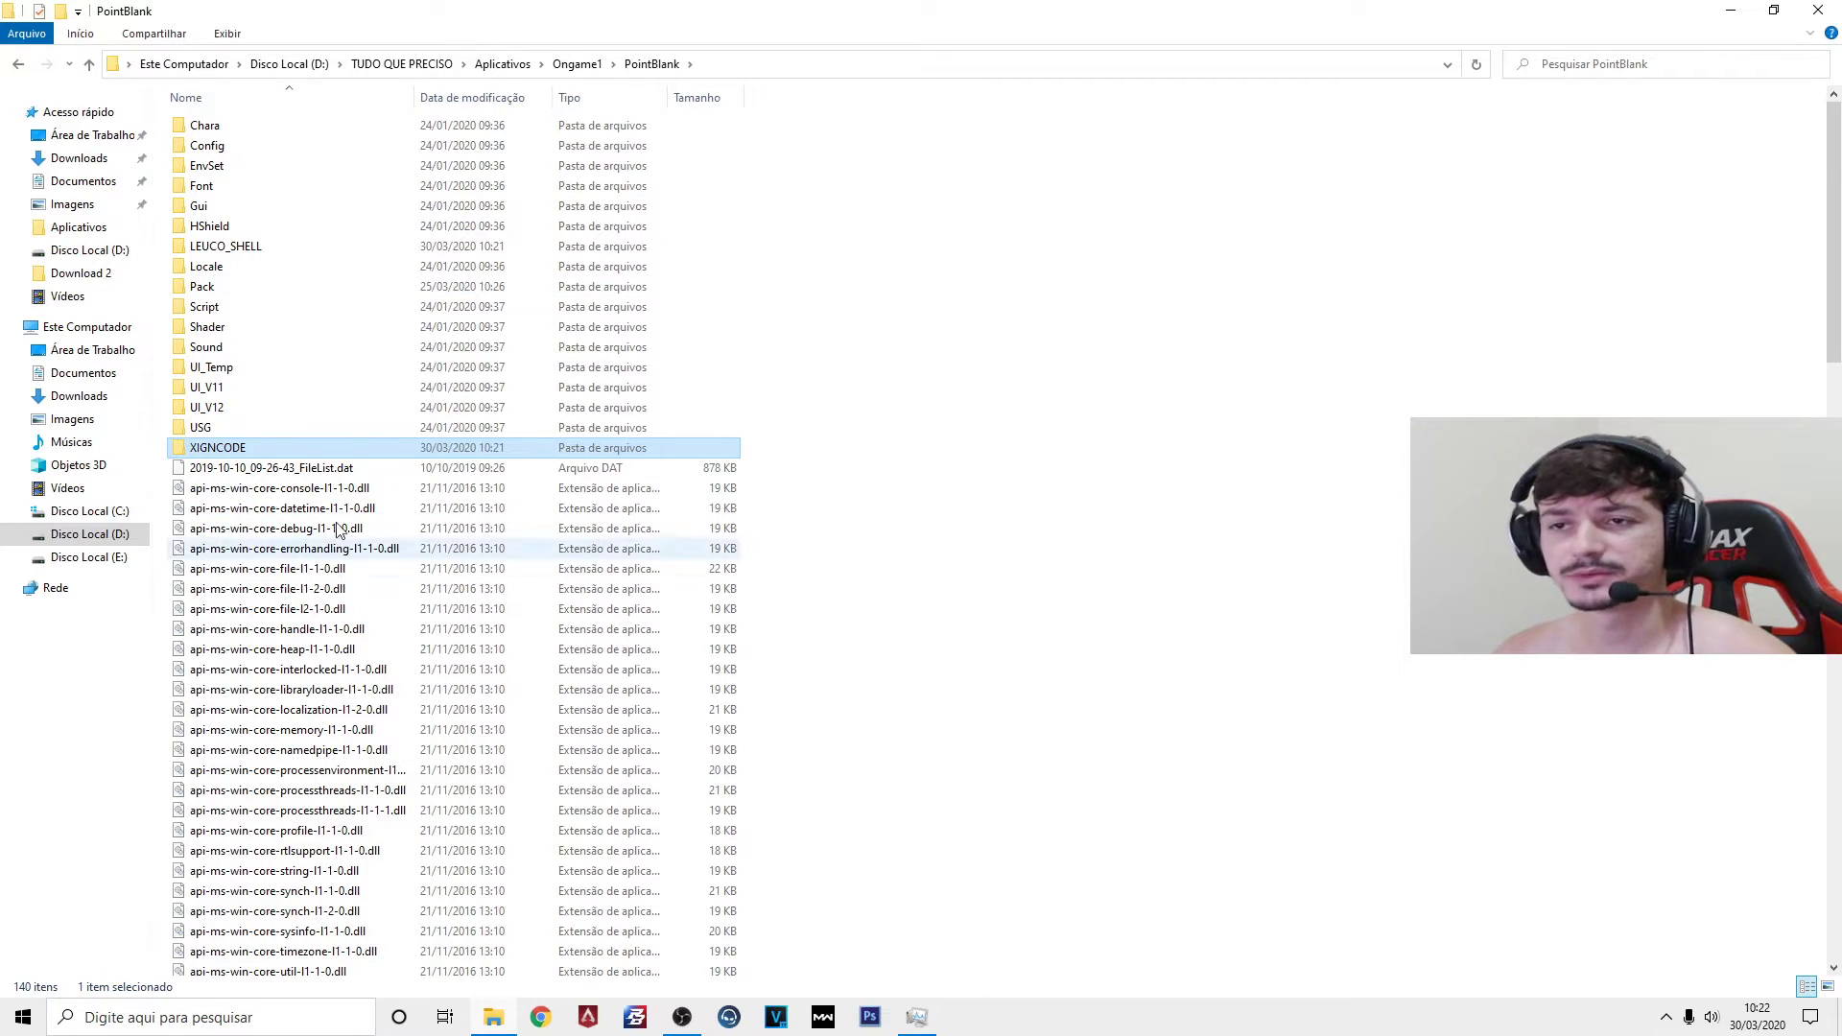
key("x")
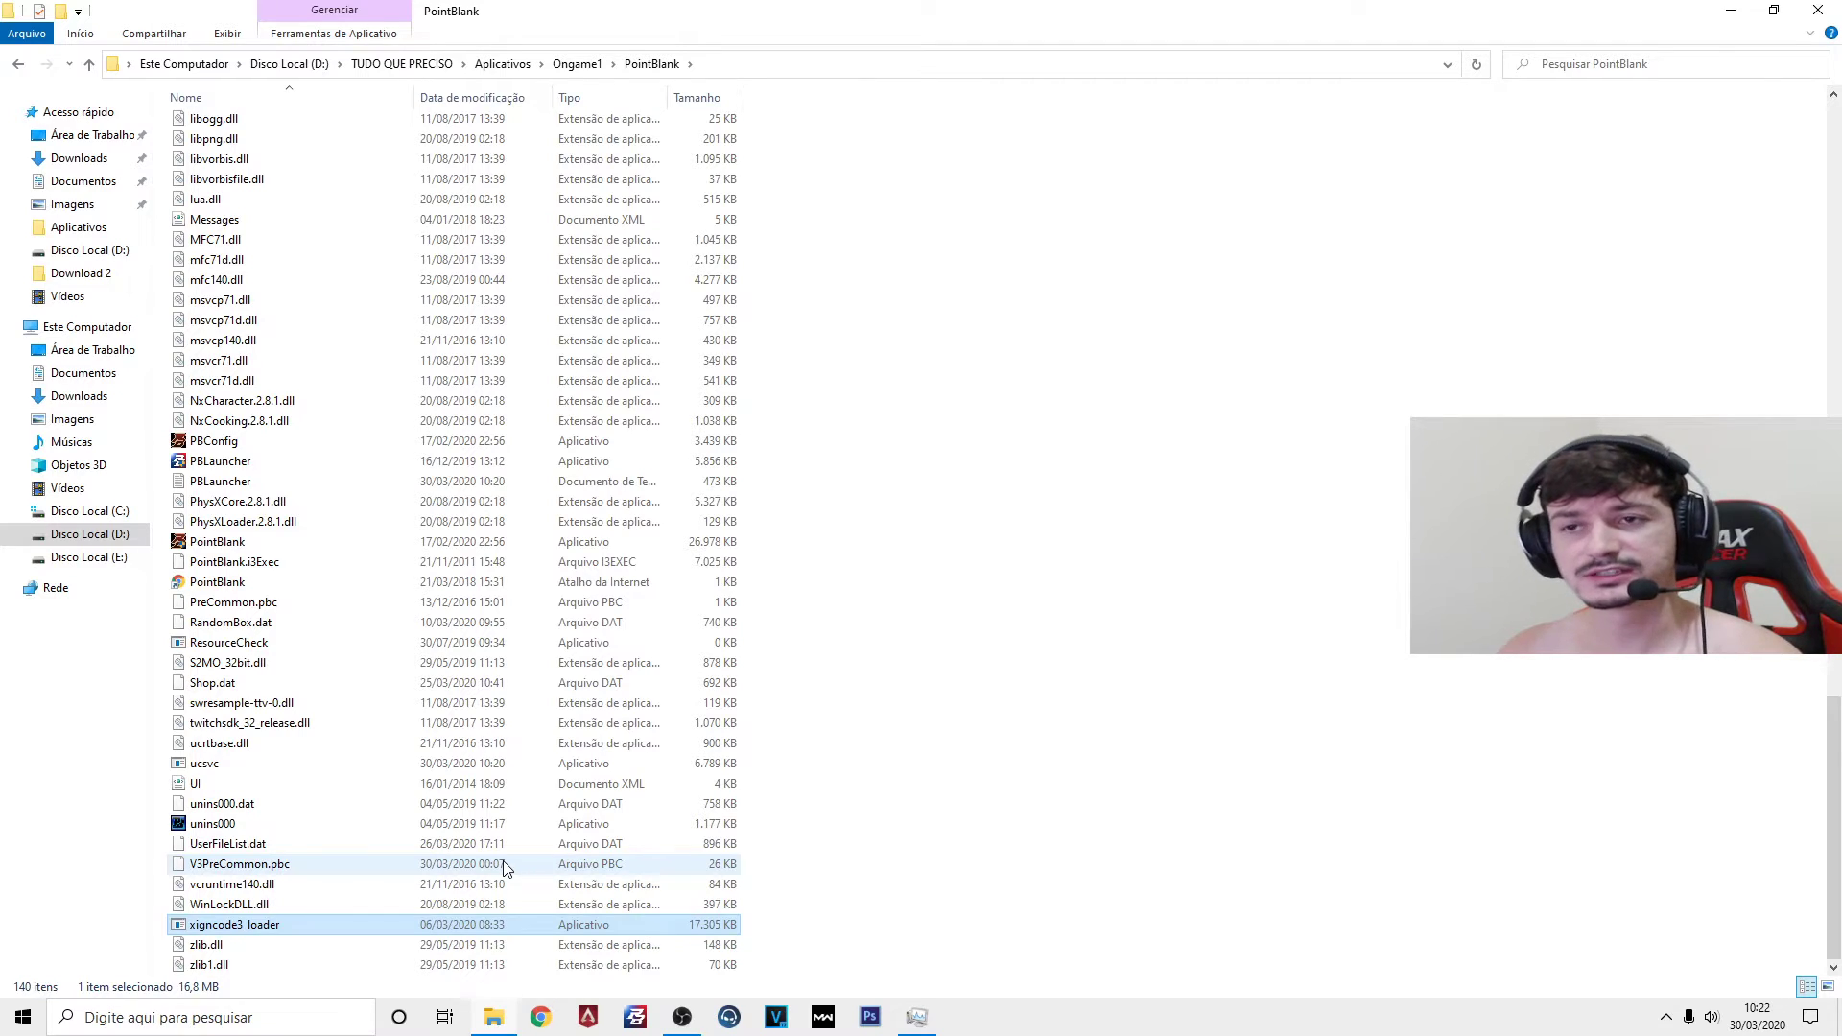
key("u")
key("u")
key("u")
key("u")
key("u")
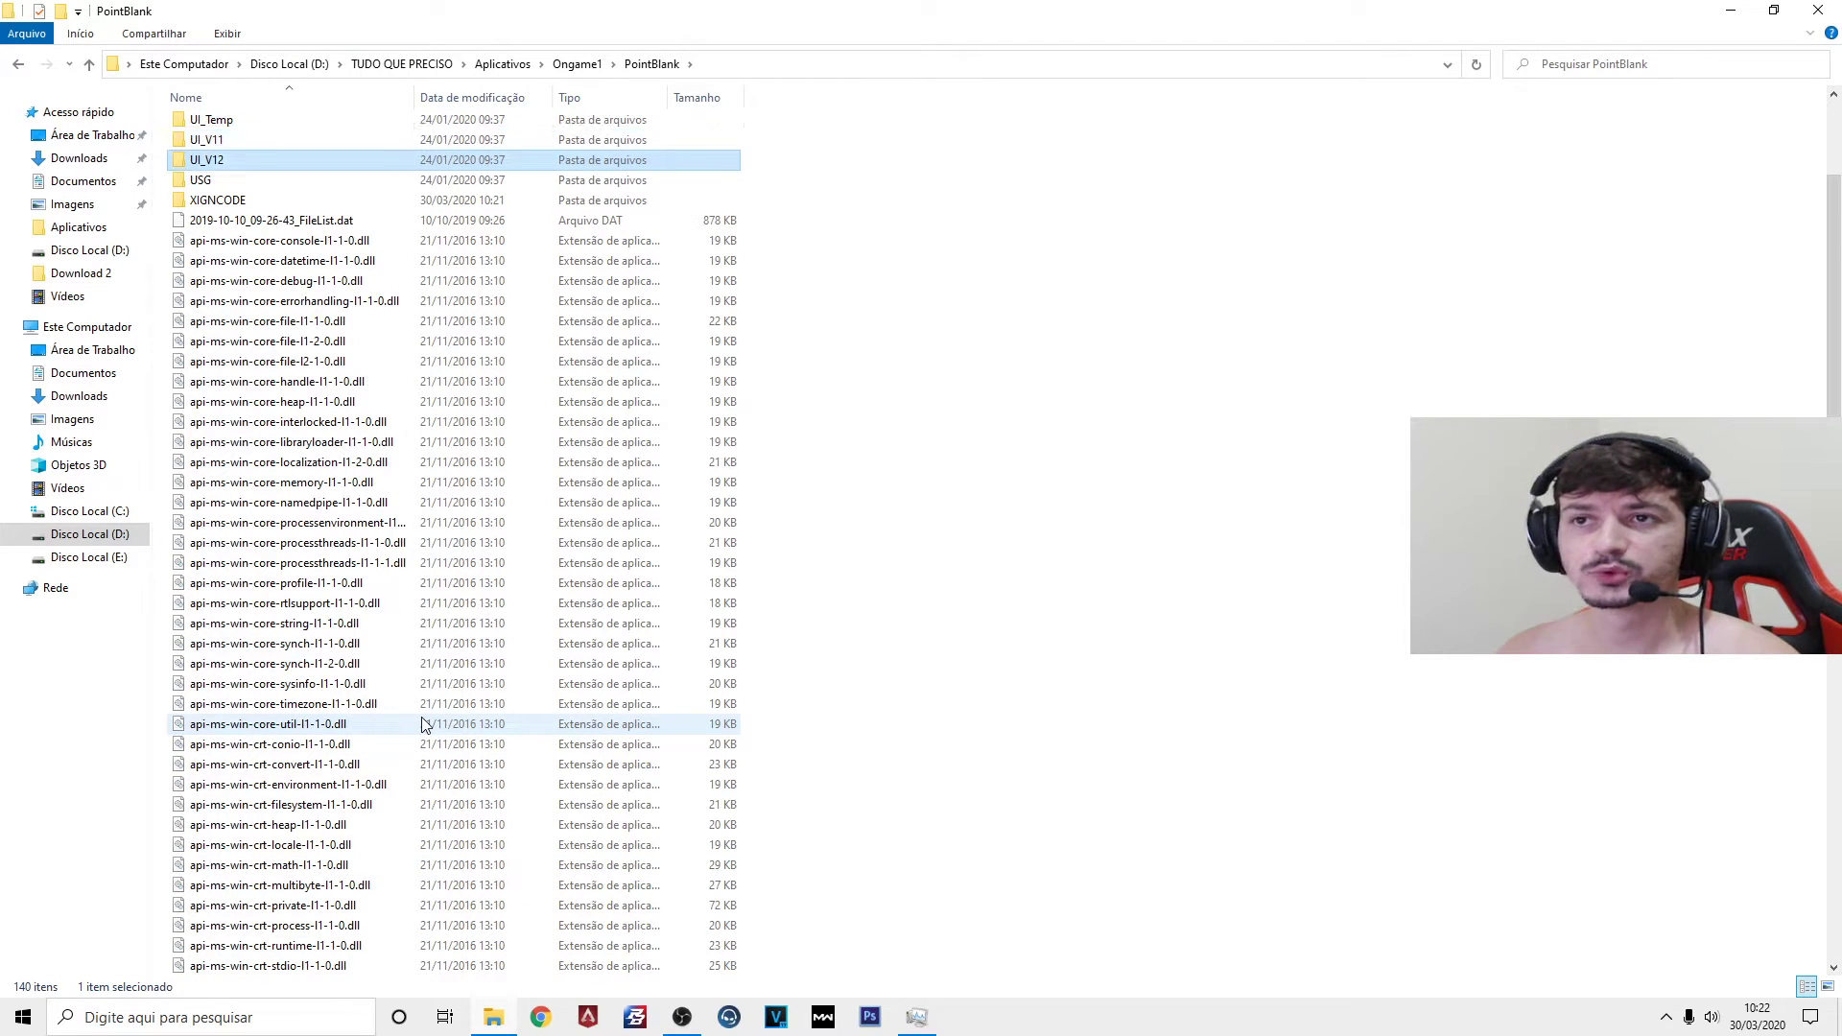
key("u")
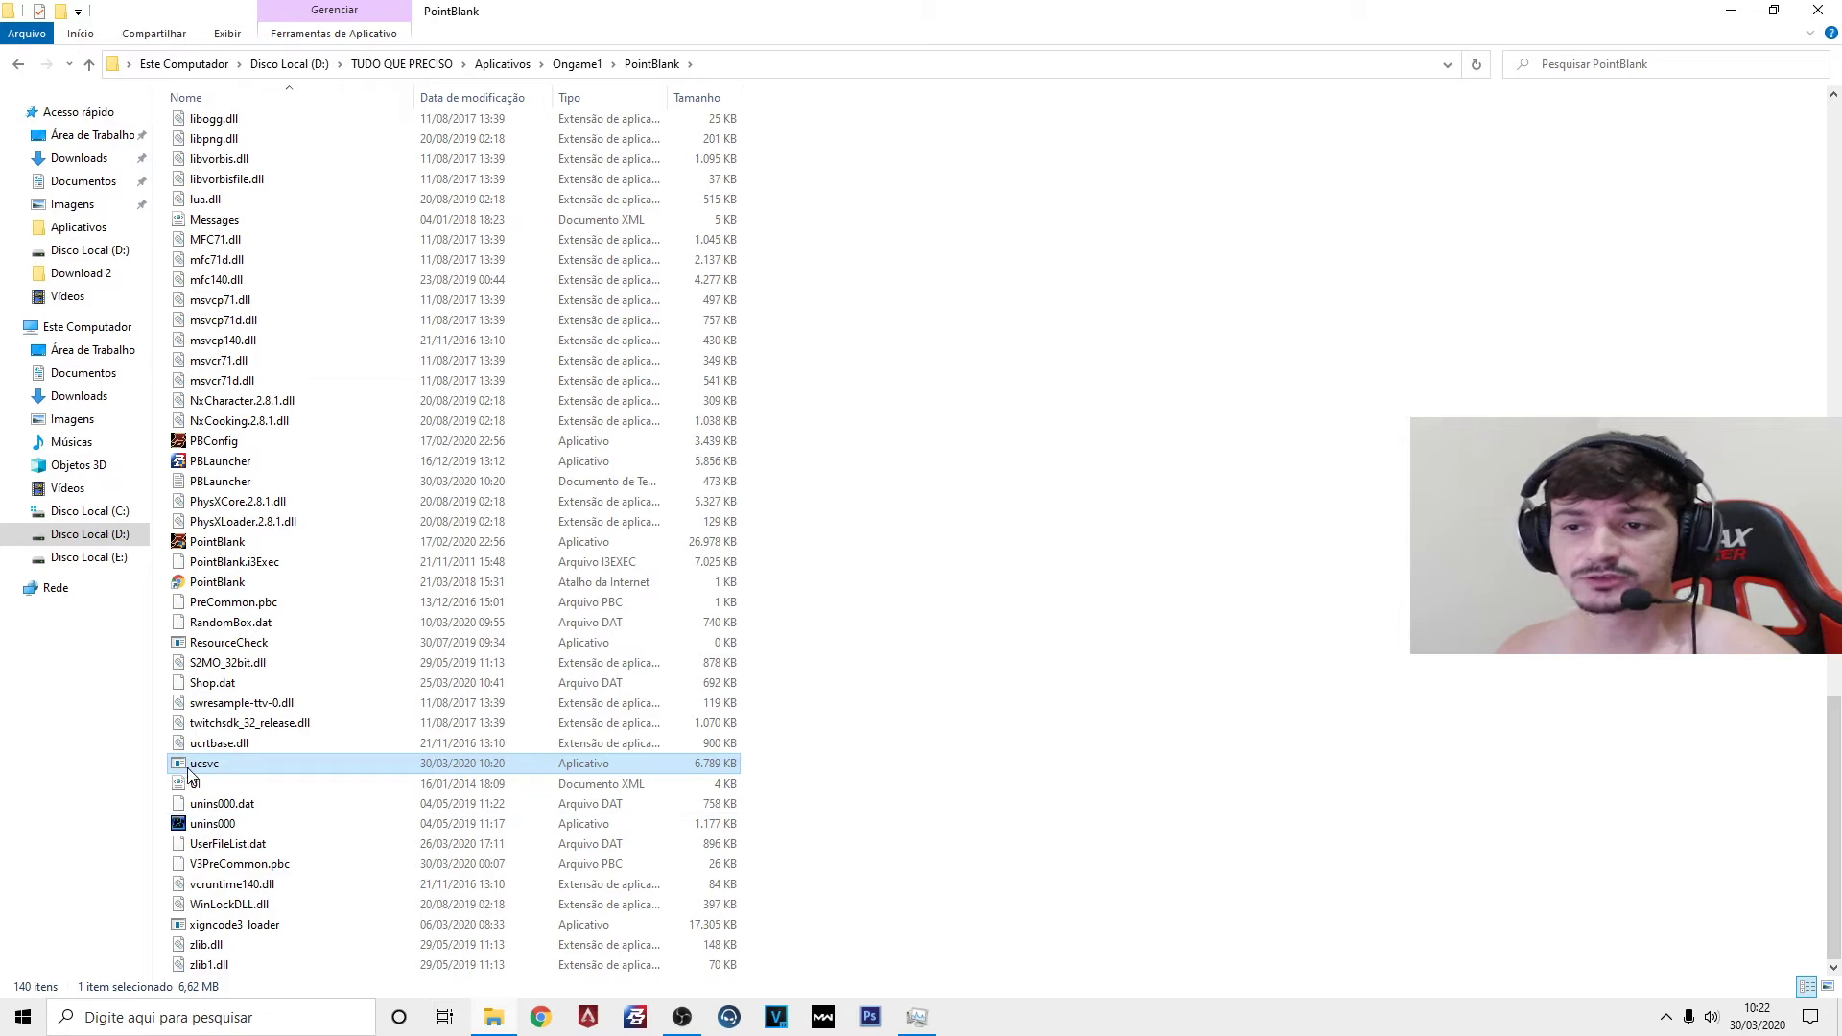
mouse_move(208, 773)
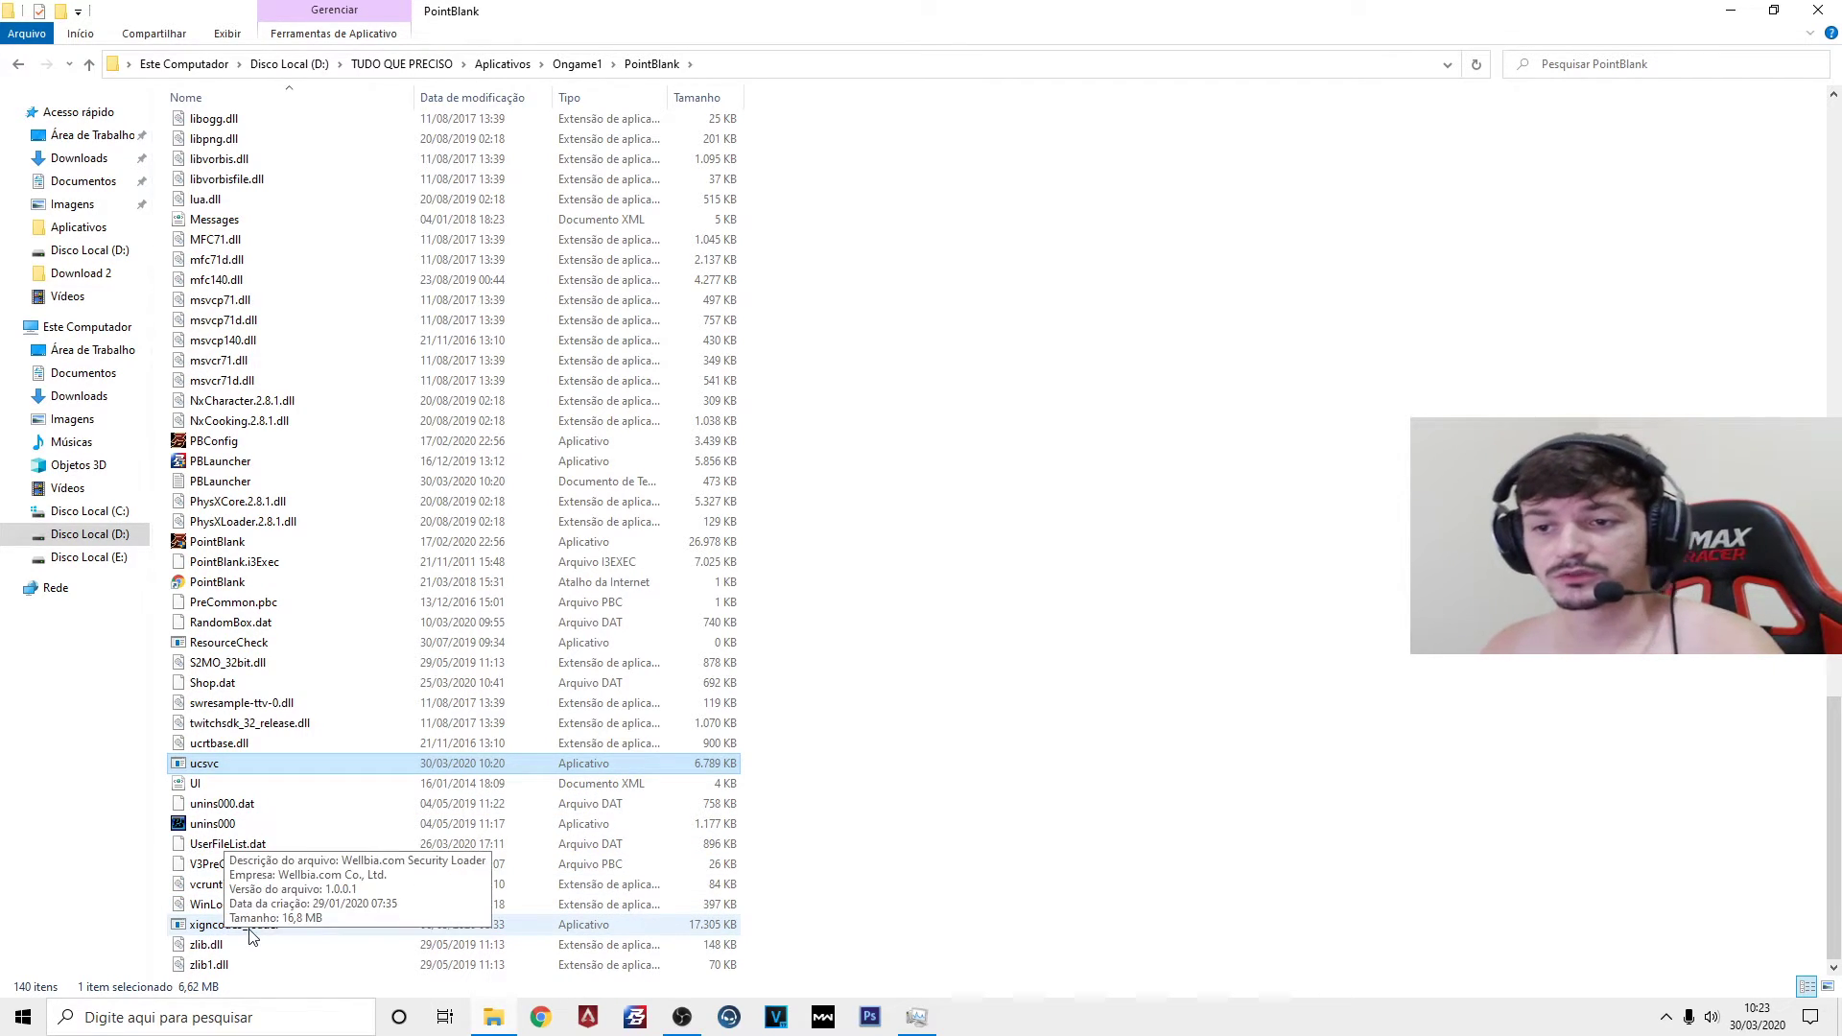
Enter the XIGNCODE folder from the PointBlank file list, select xmag.xem and clear the selection
scroll(889, 740, "up", 18)
scroll(890, 740, "up", 15)
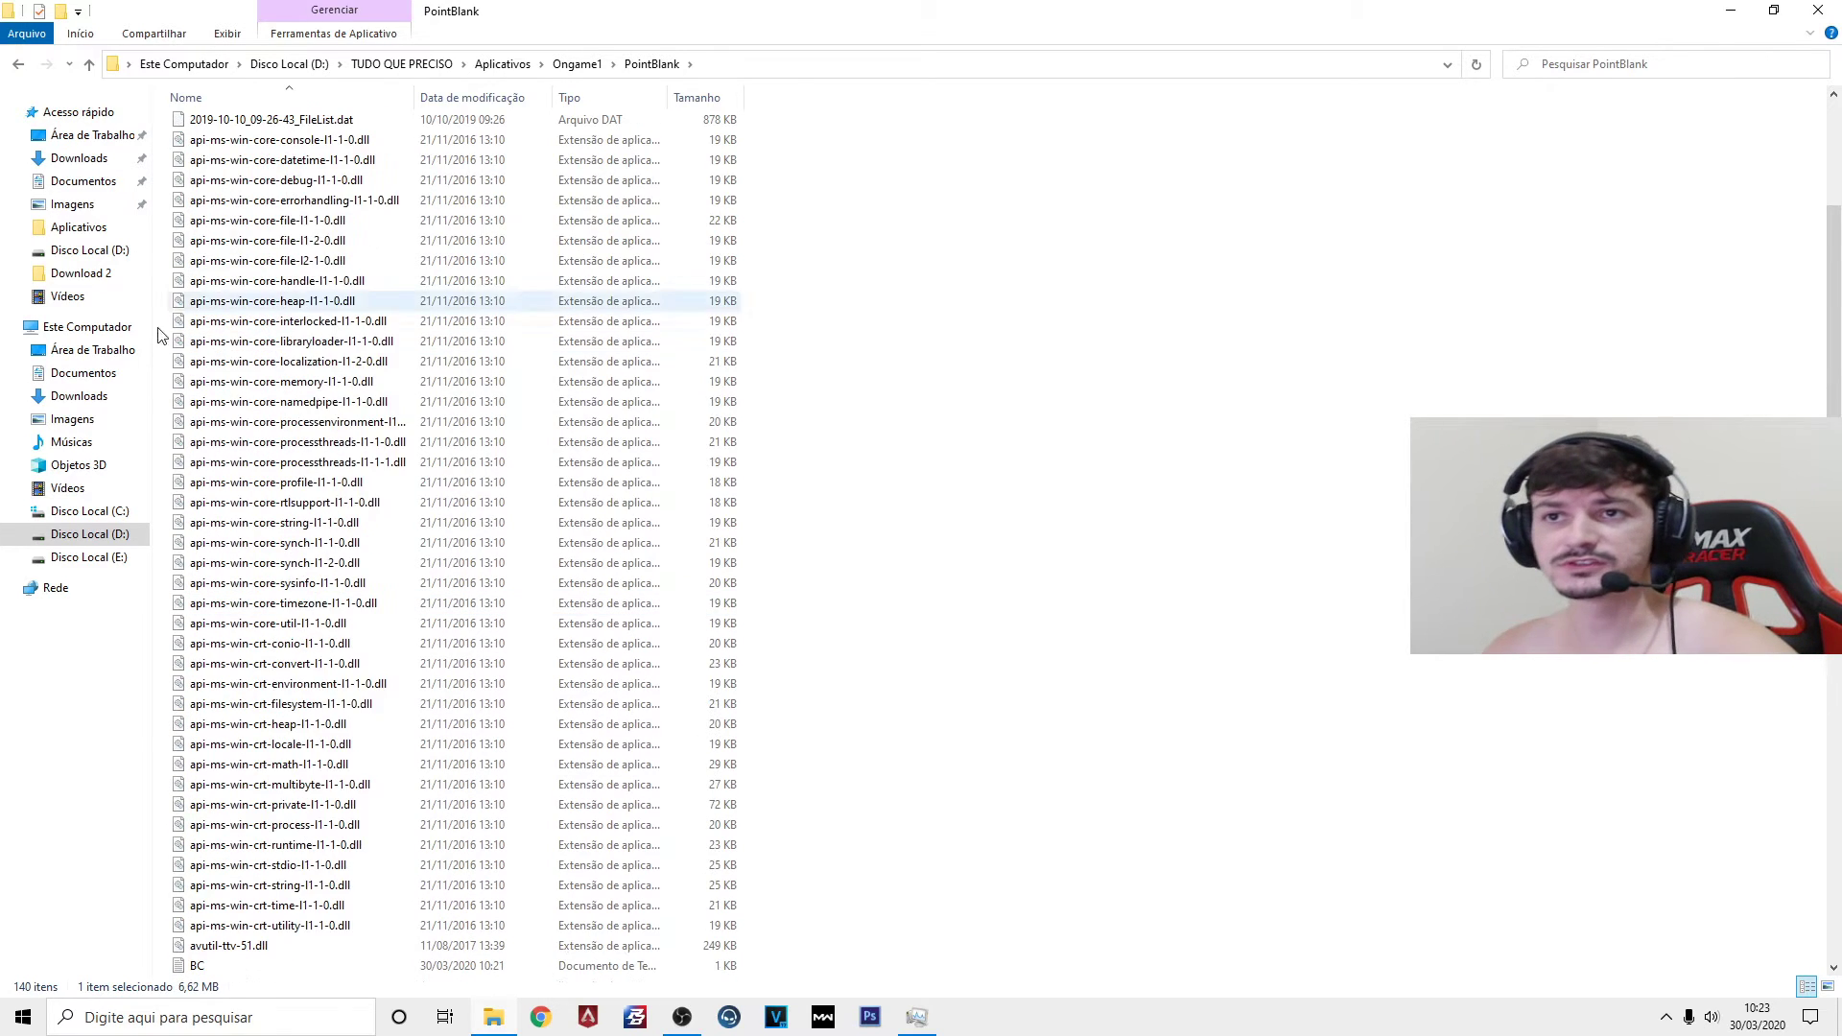
left_click(219, 455)
double_click(219, 455)
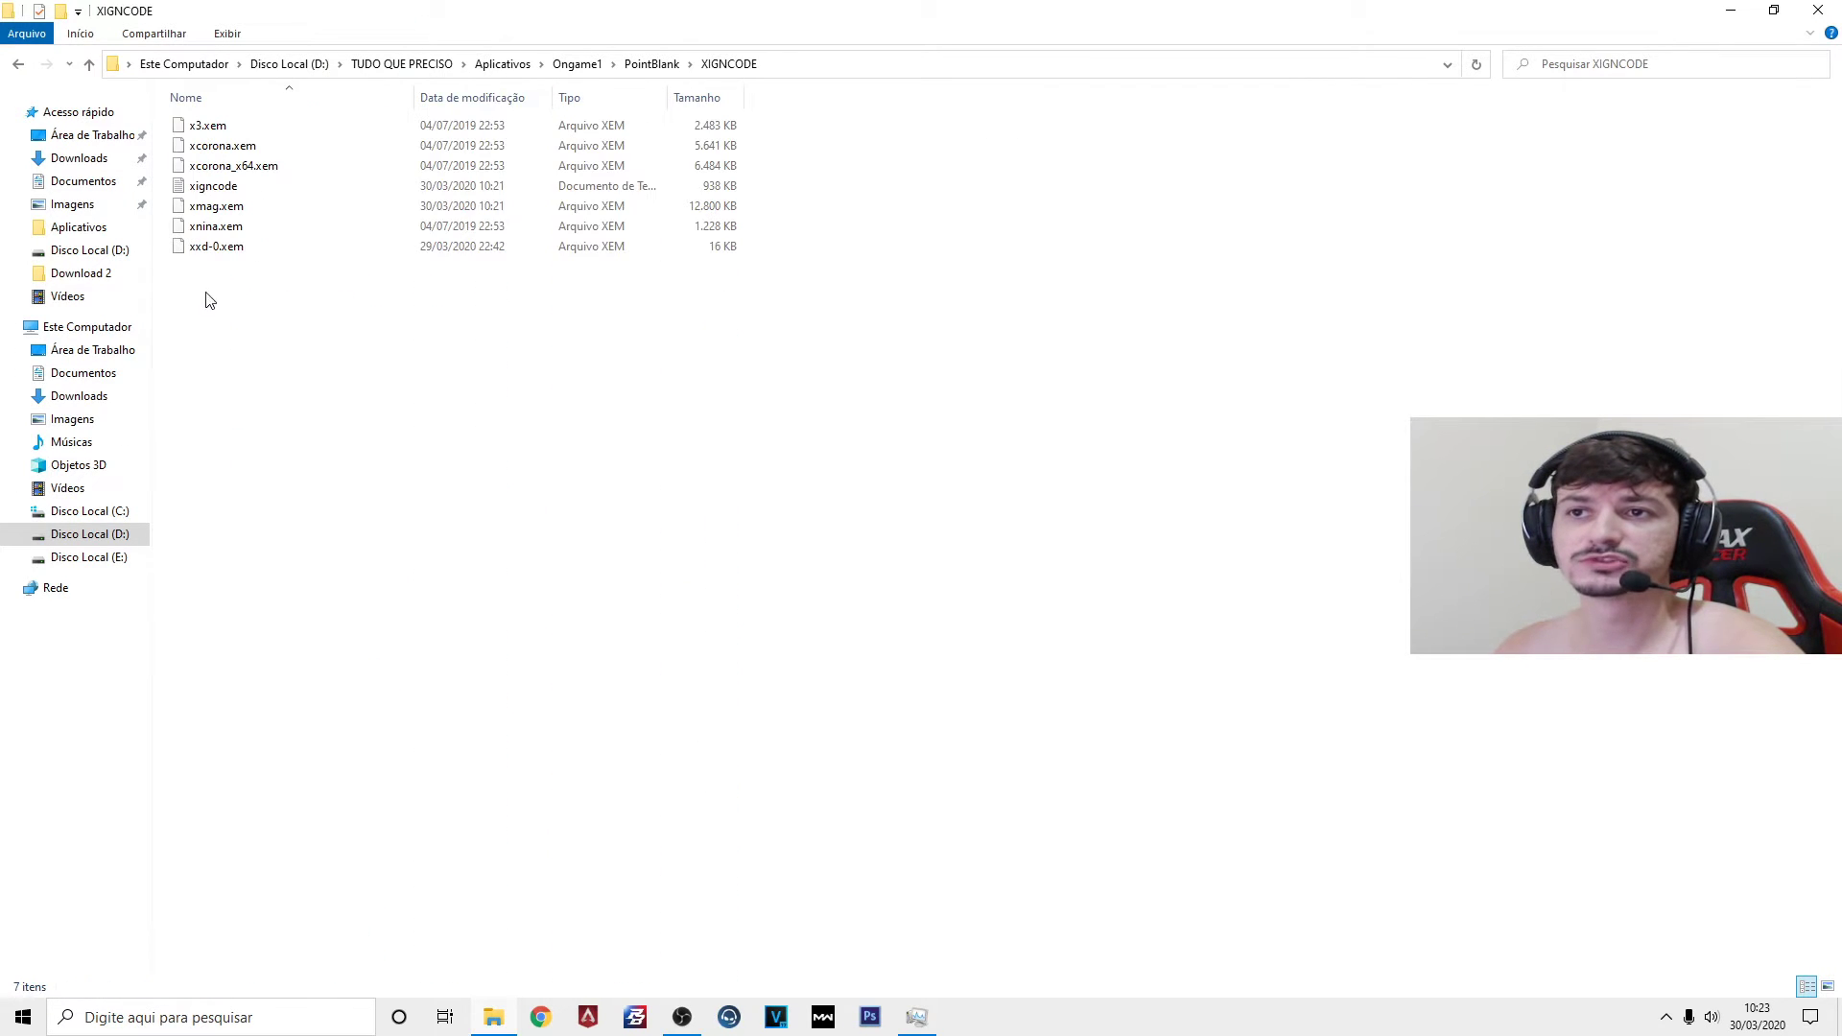
left_click(204, 209)
left_click(300, 460)
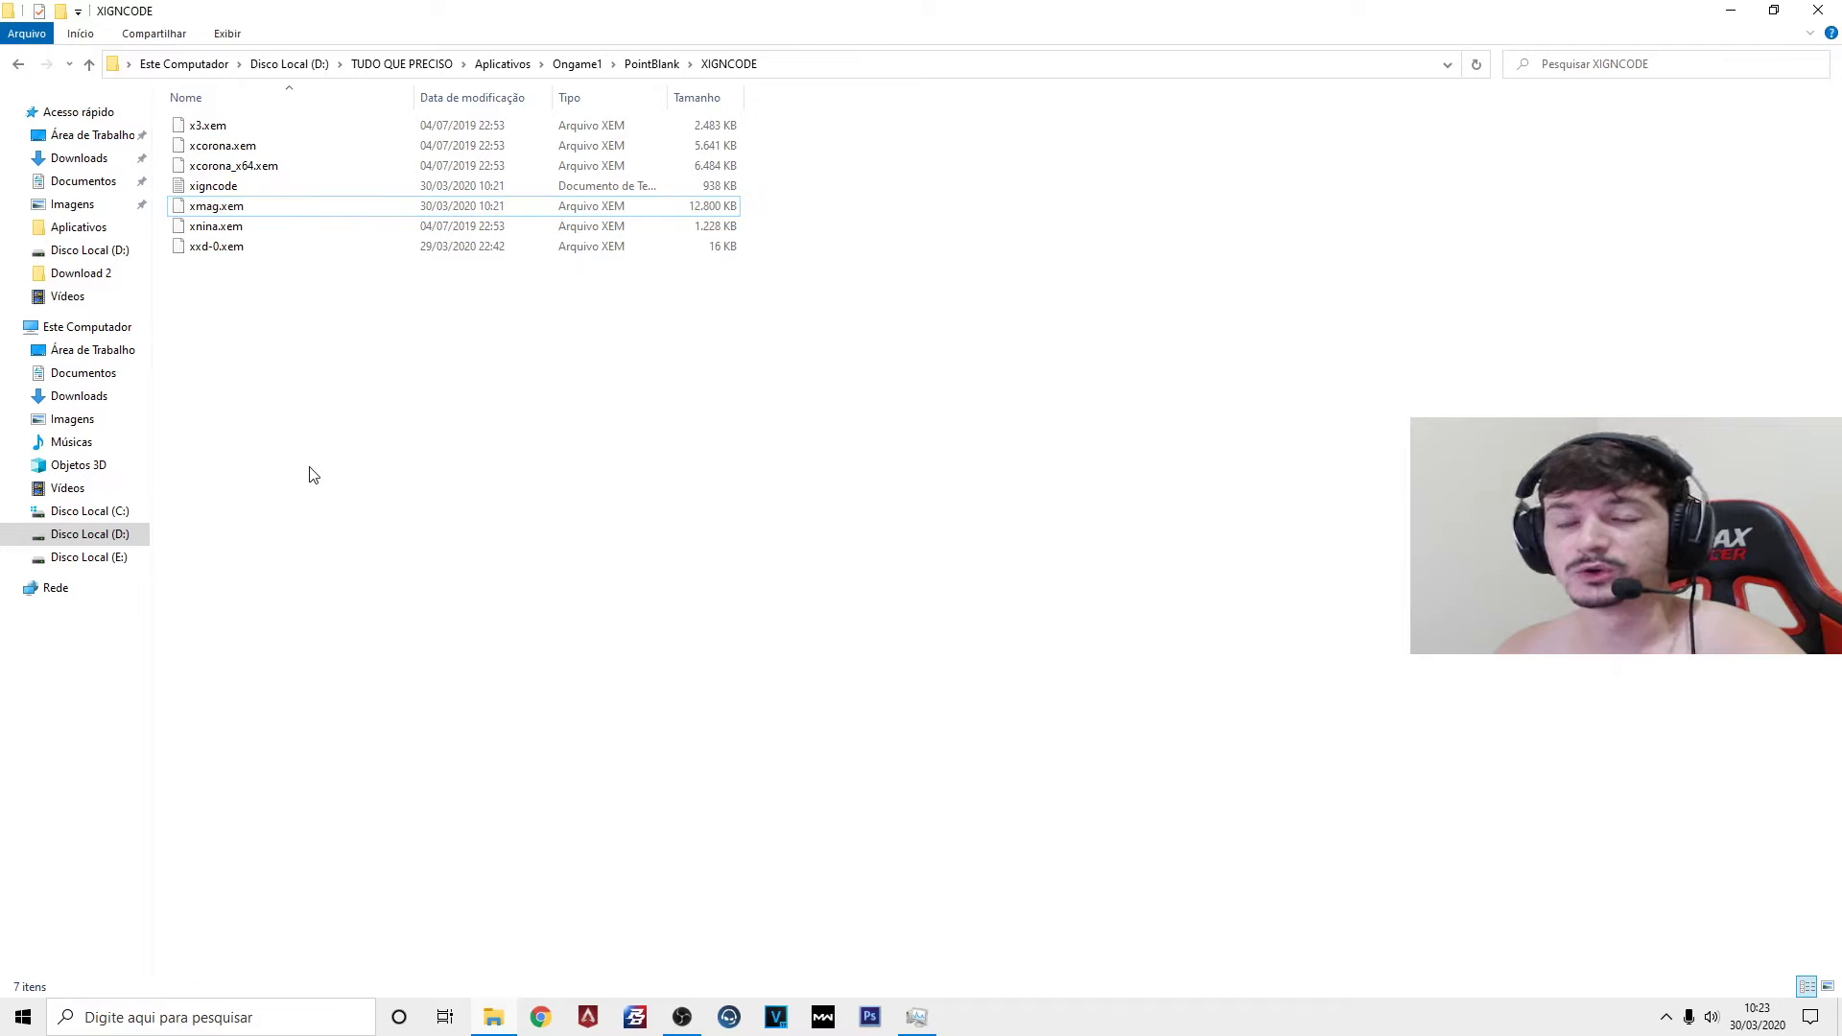
Open the Uncheater folder in Arquivos de Programas\Common Files on drive C: and select the xigncode3_pbbr application
left_click(82, 514)
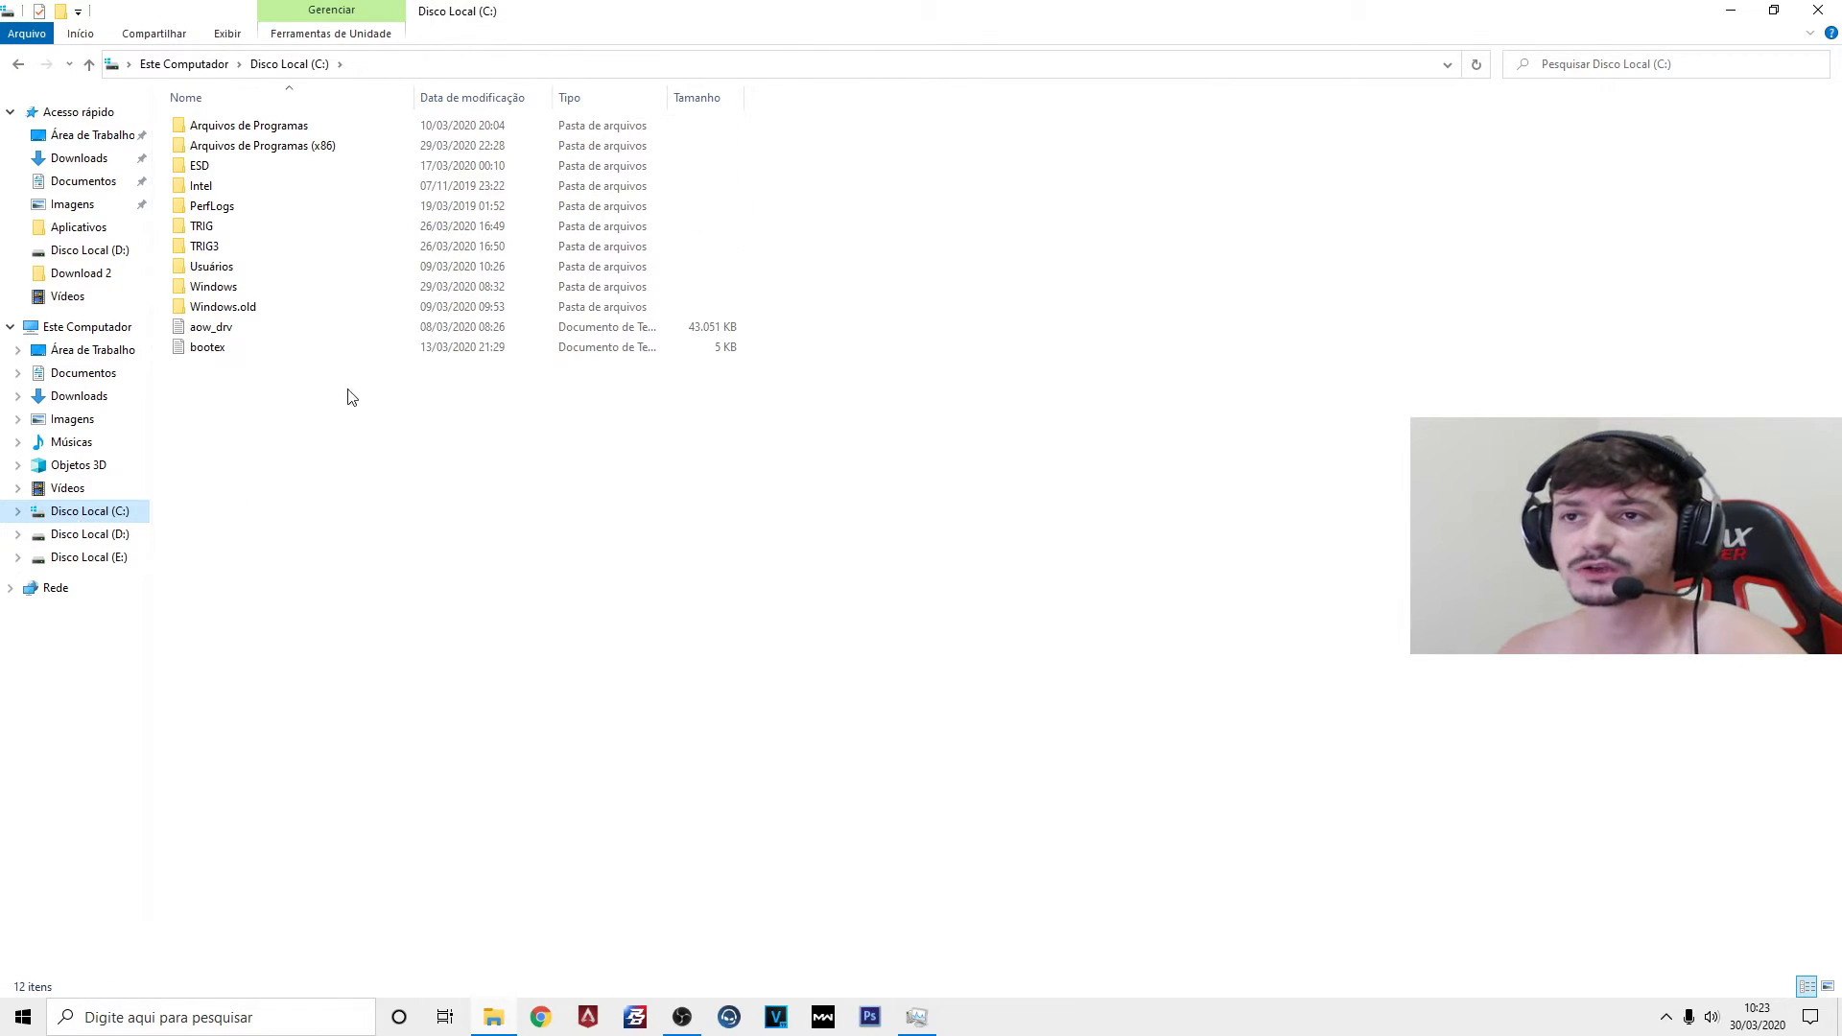
double_click(263, 131)
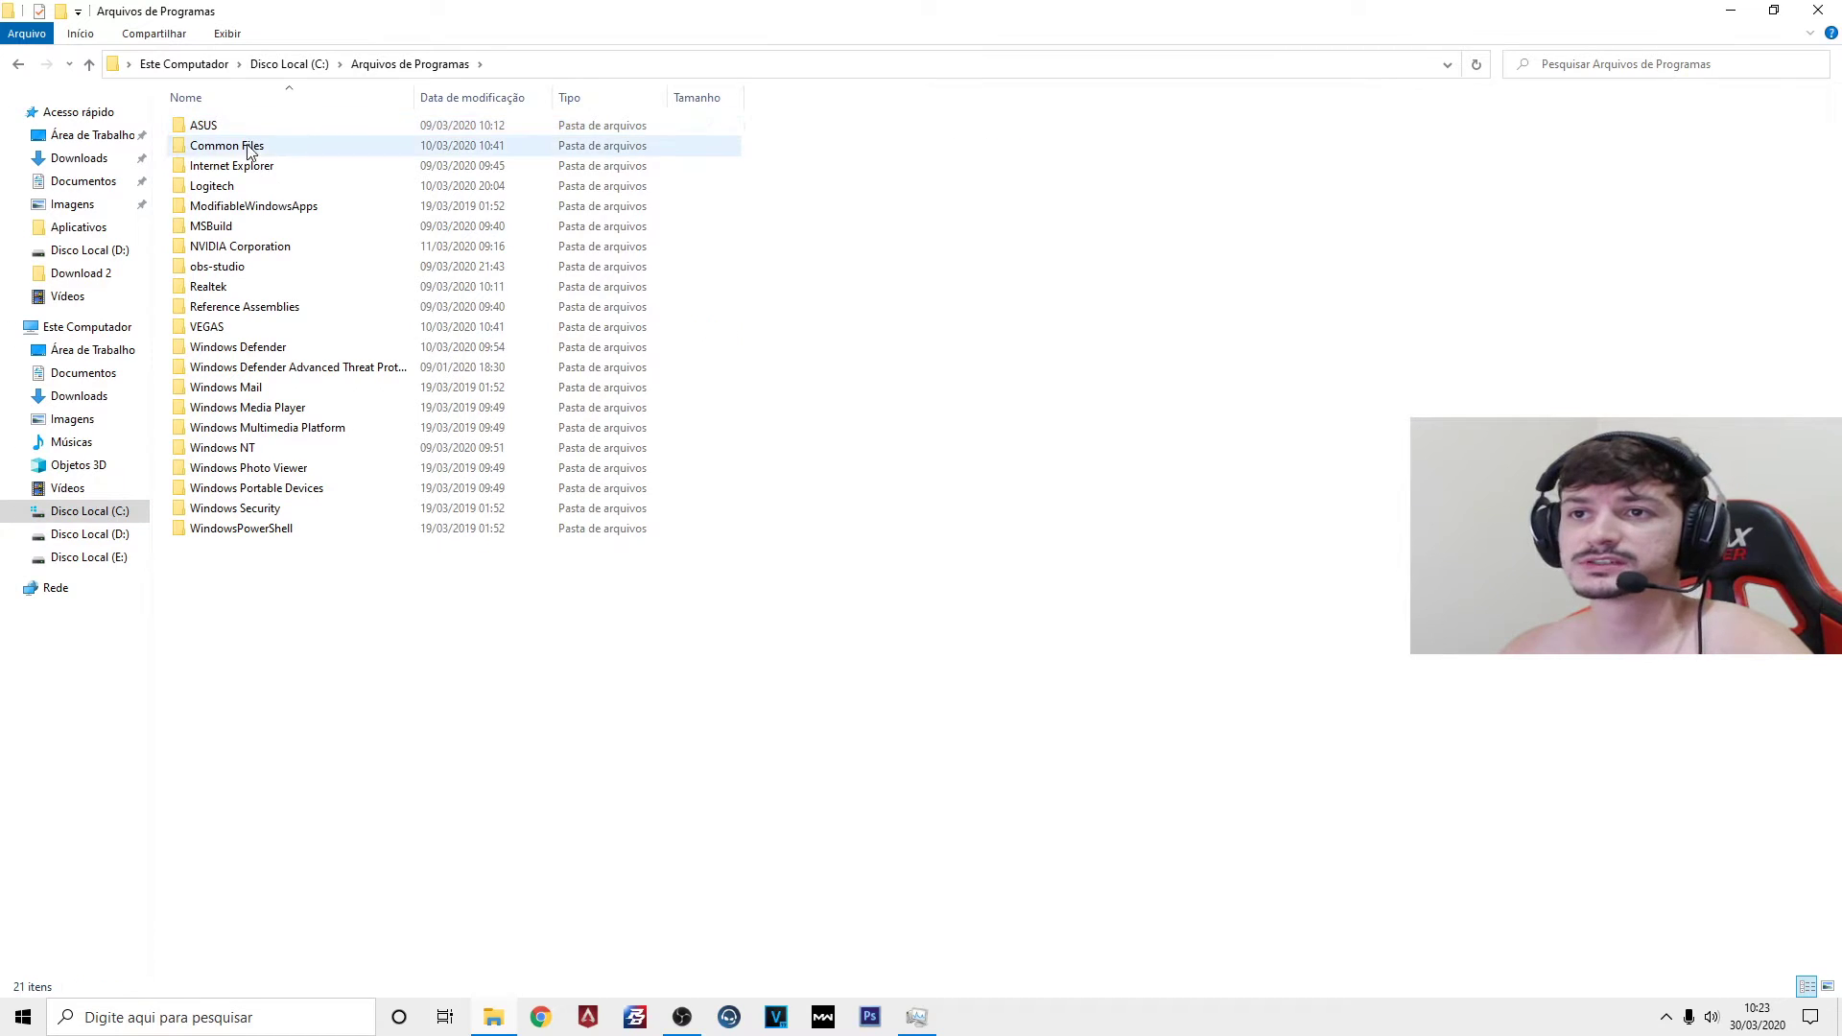
double_click(249, 147)
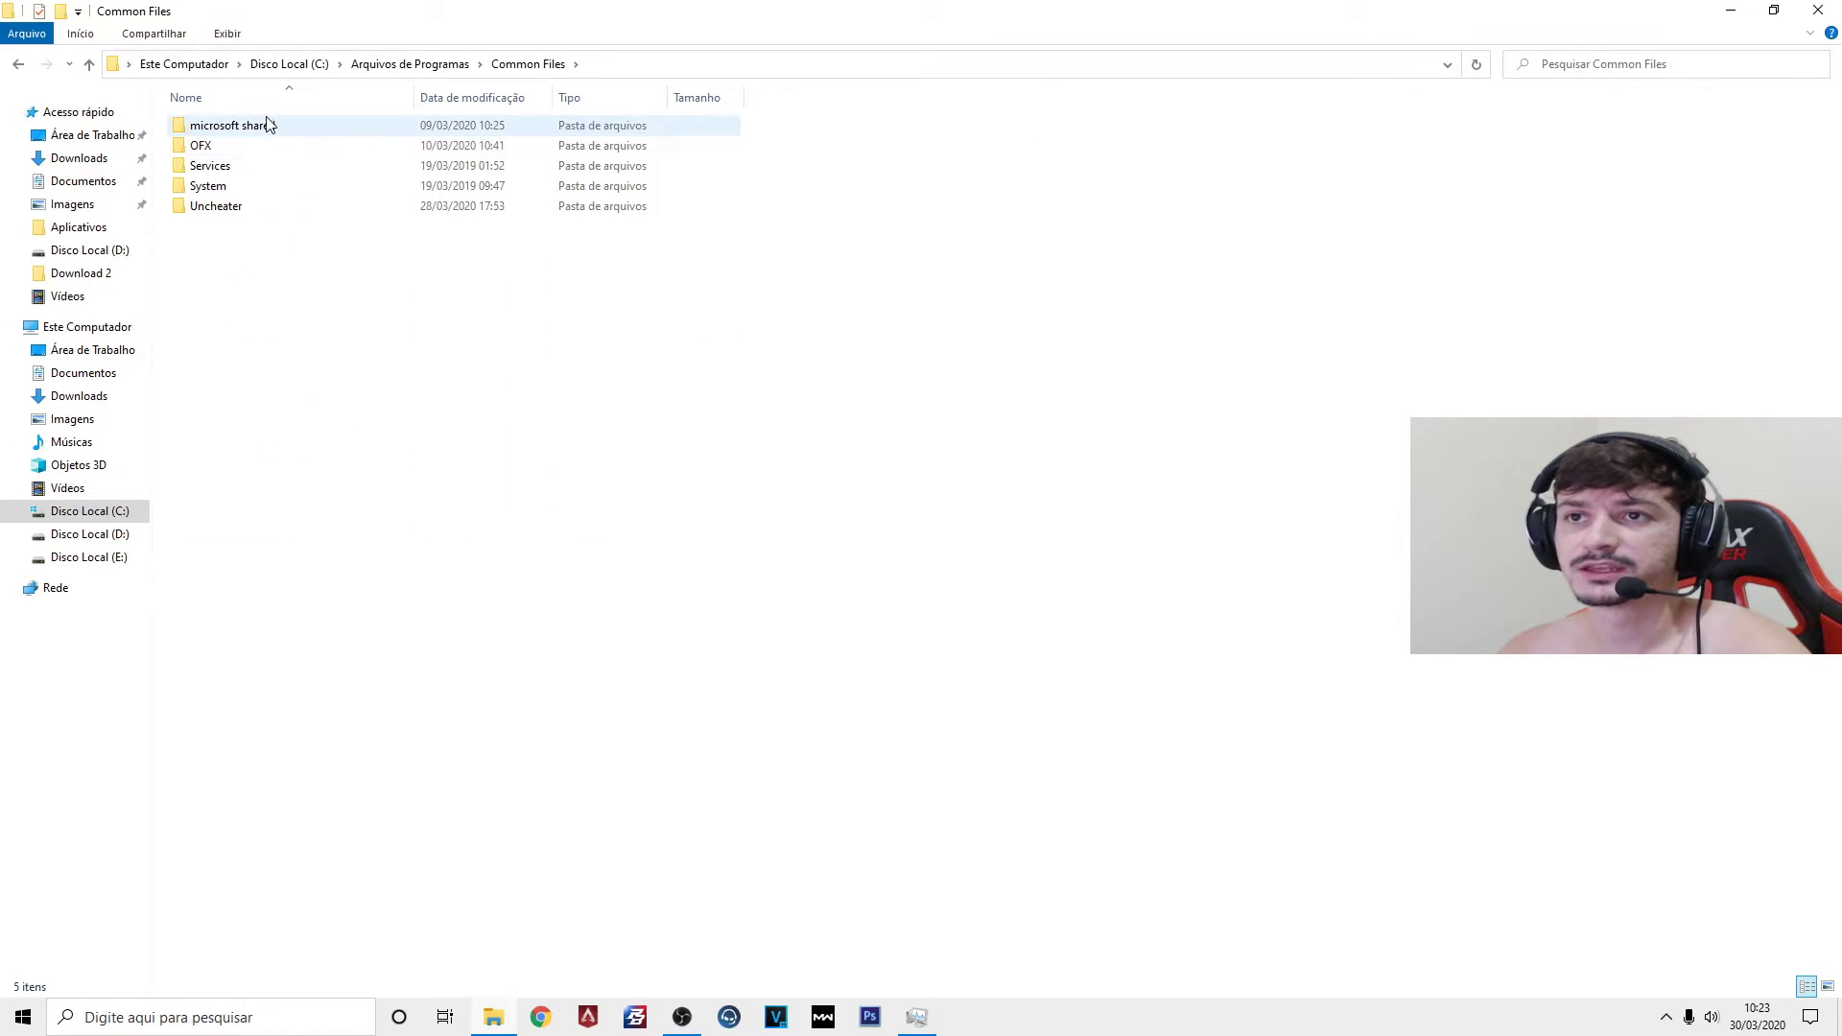
double_click(217, 209)
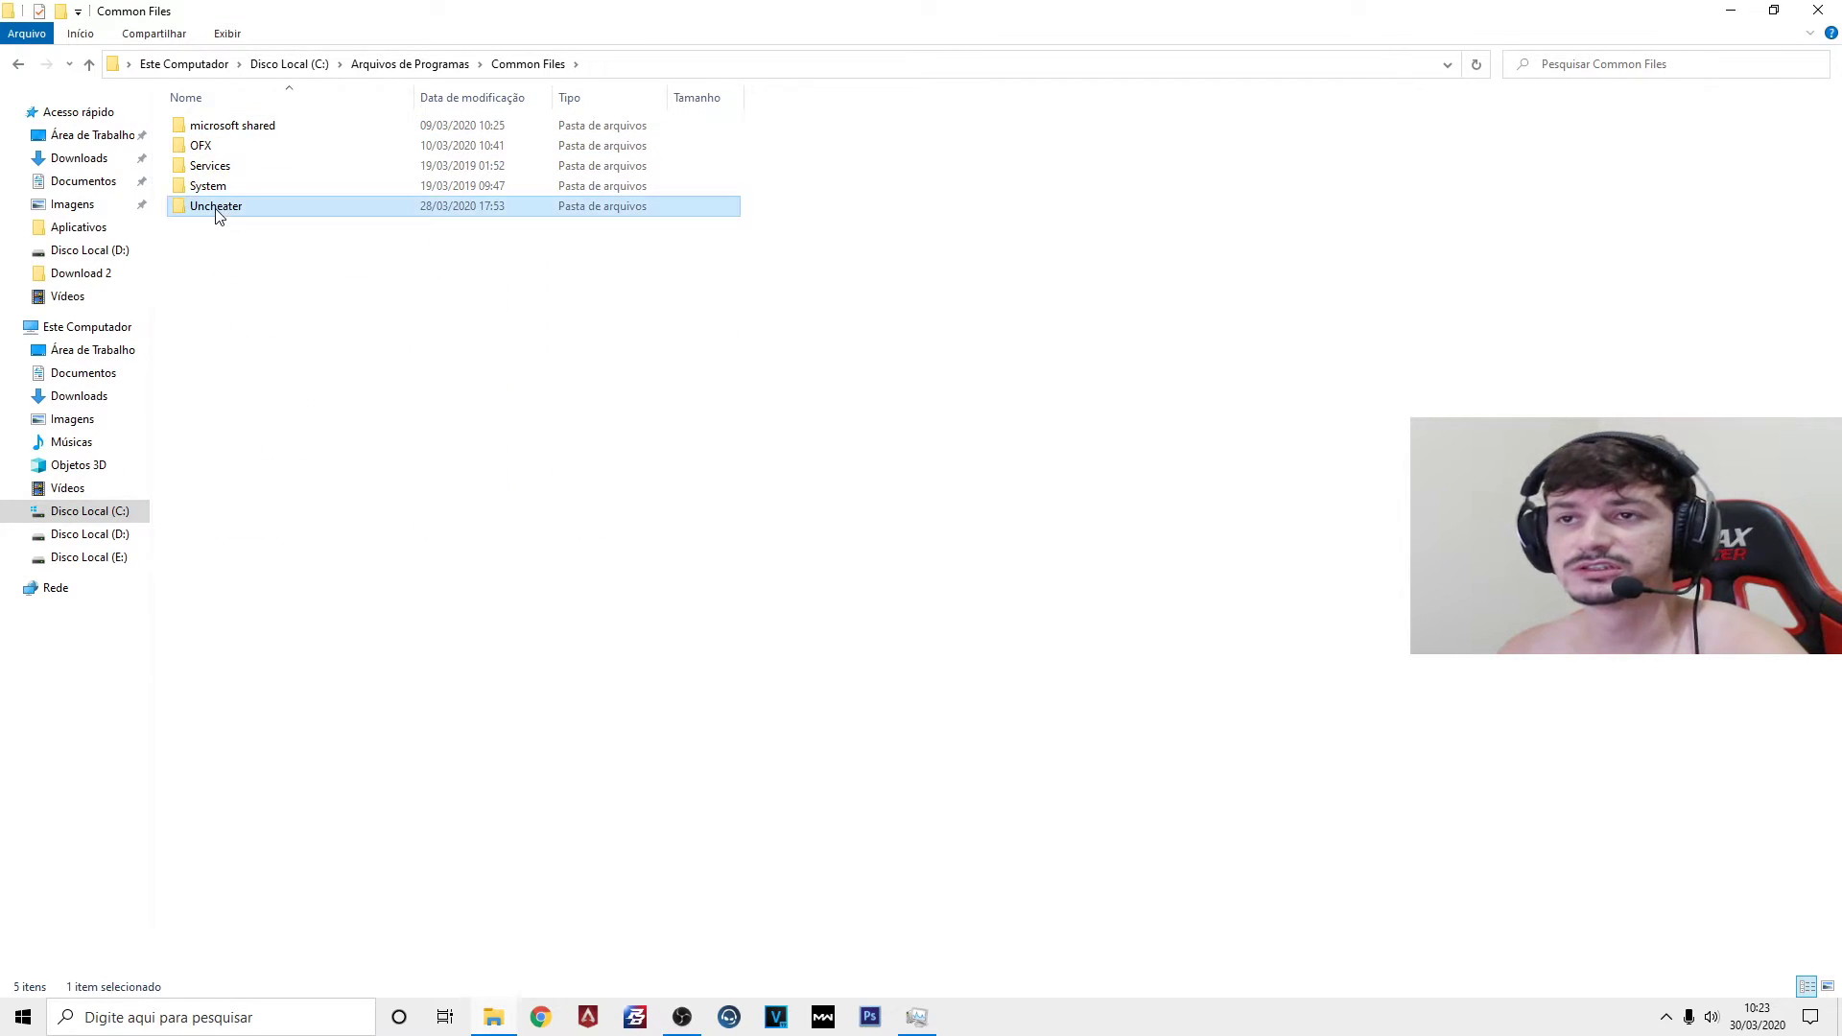
left_click(231, 146)
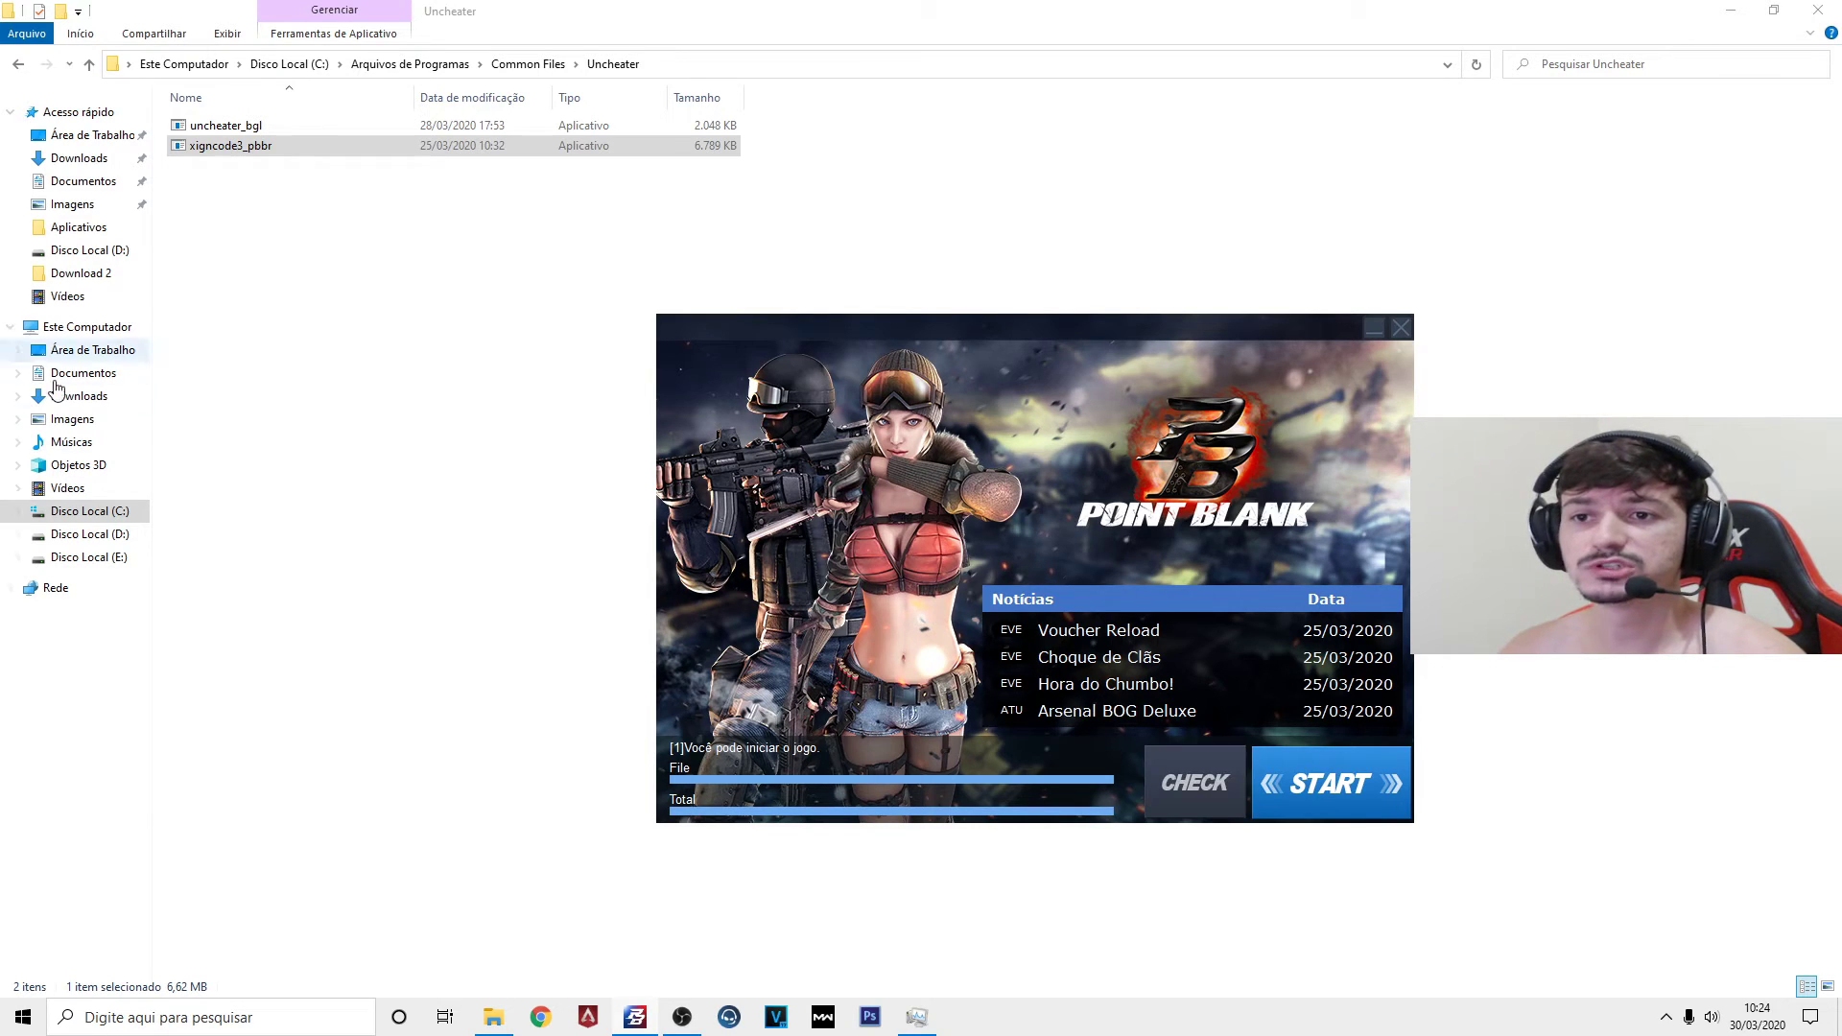
Browse drive D: through TUDO QUE PRECISO\Aplicativos\Ongame1\PointBlank\XIGNCODE and select the file xmag.xem
left_click(91, 533)
left_click(740, 154)
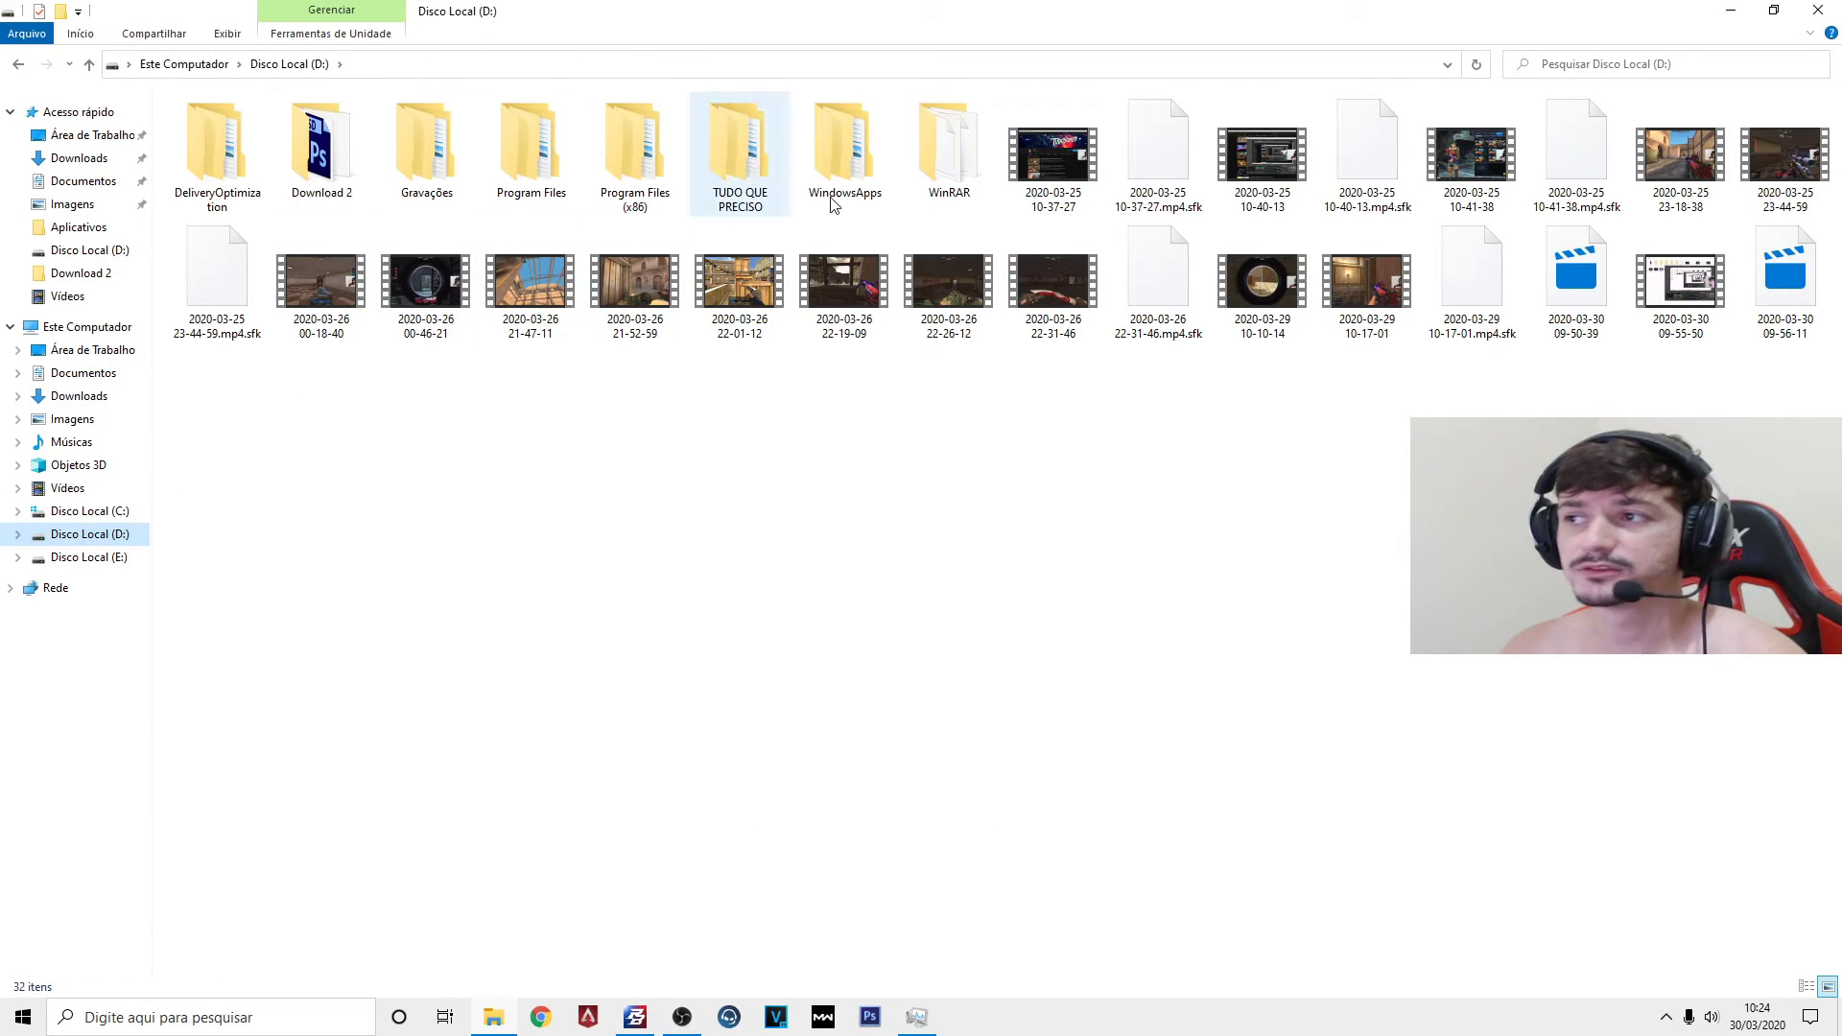
double_click(740, 154)
left_click(216, 126)
double_click(216, 125)
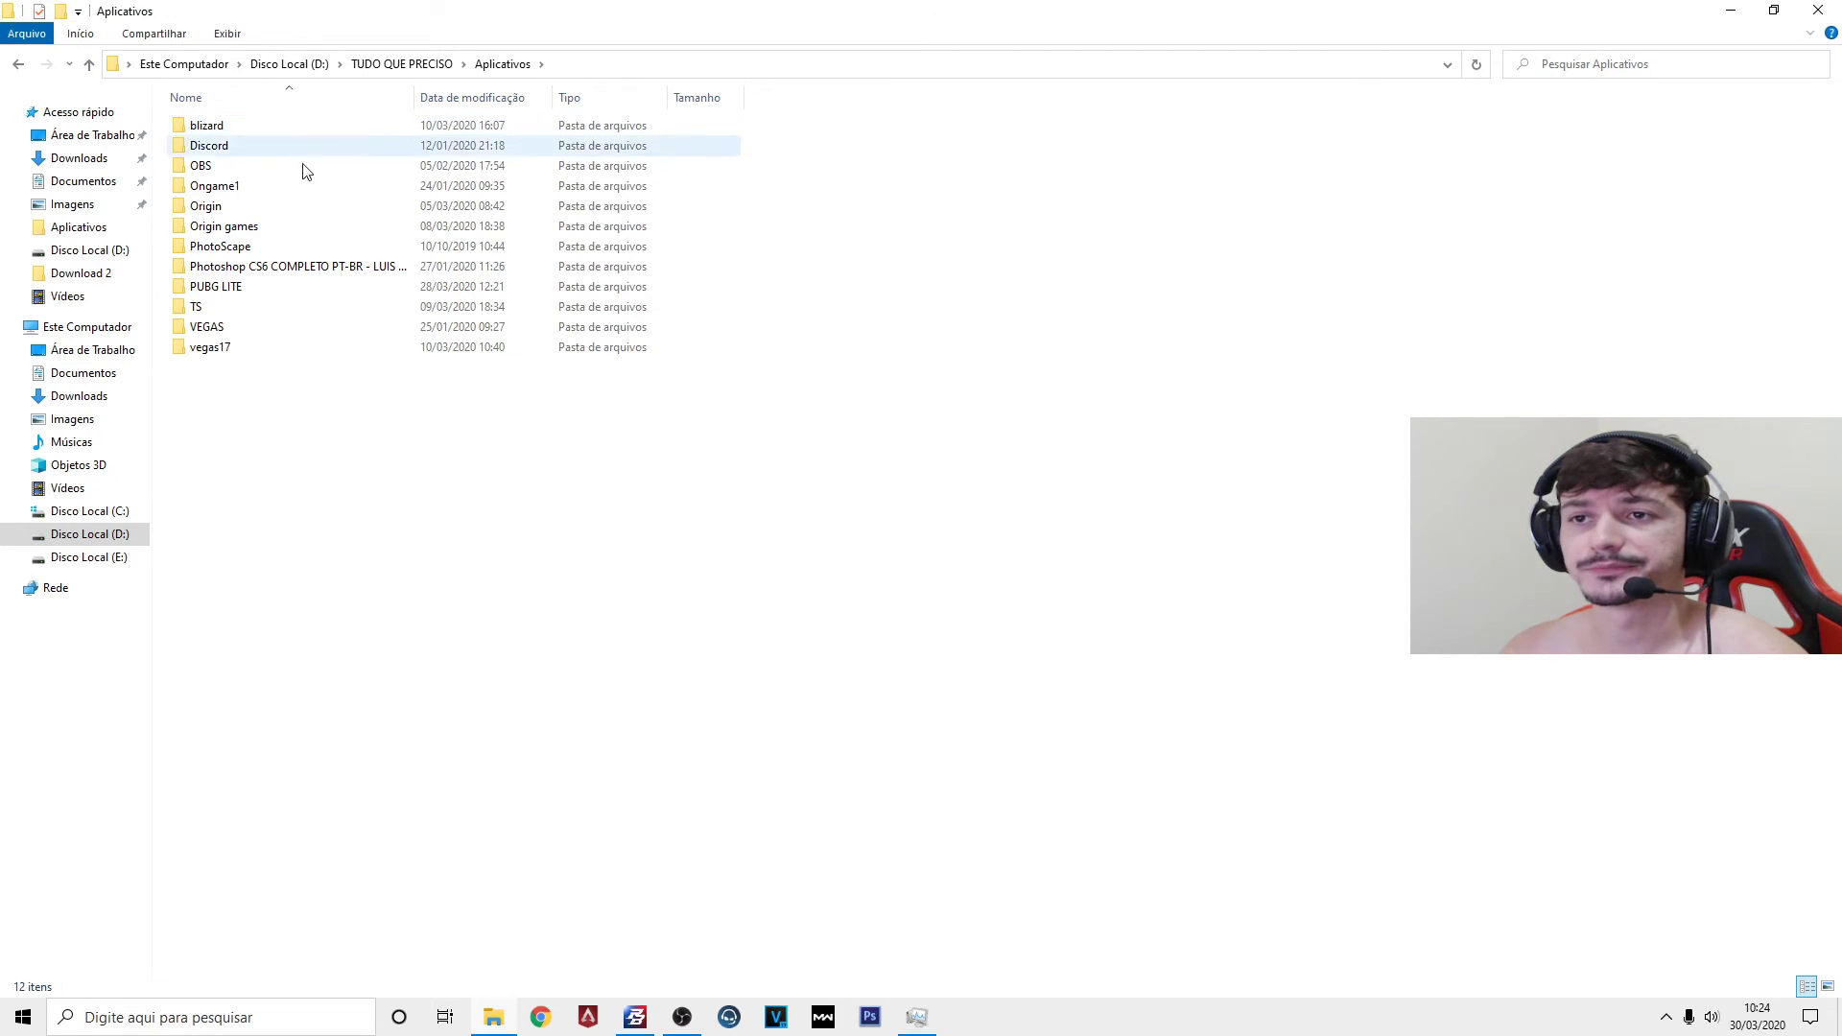
double_click(235, 185)
left_click(262, 131)
double_click(262, 131)
left_click(312, 451)
double_click(303, 450)
left_click(239, 207)
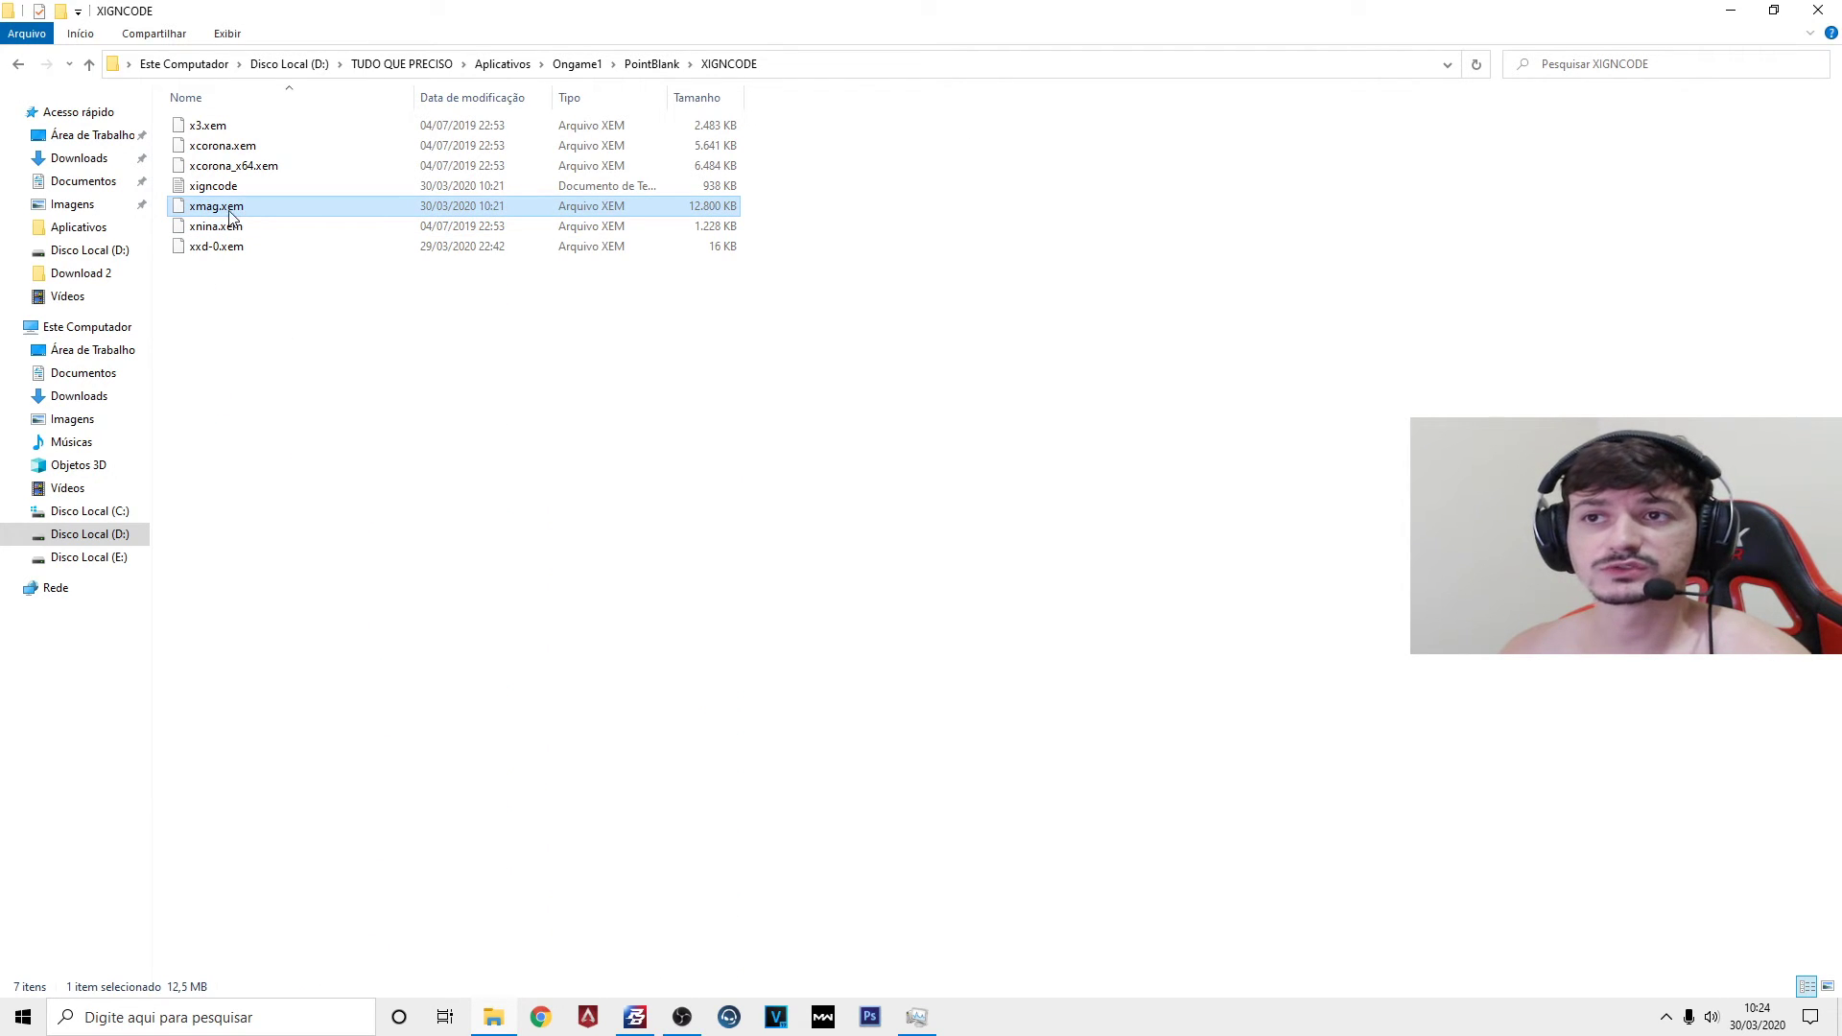
Leave the XIGNCODE folder, view it once more, and return to the PointBlank folder with nothing selected
left_click(19, 64)
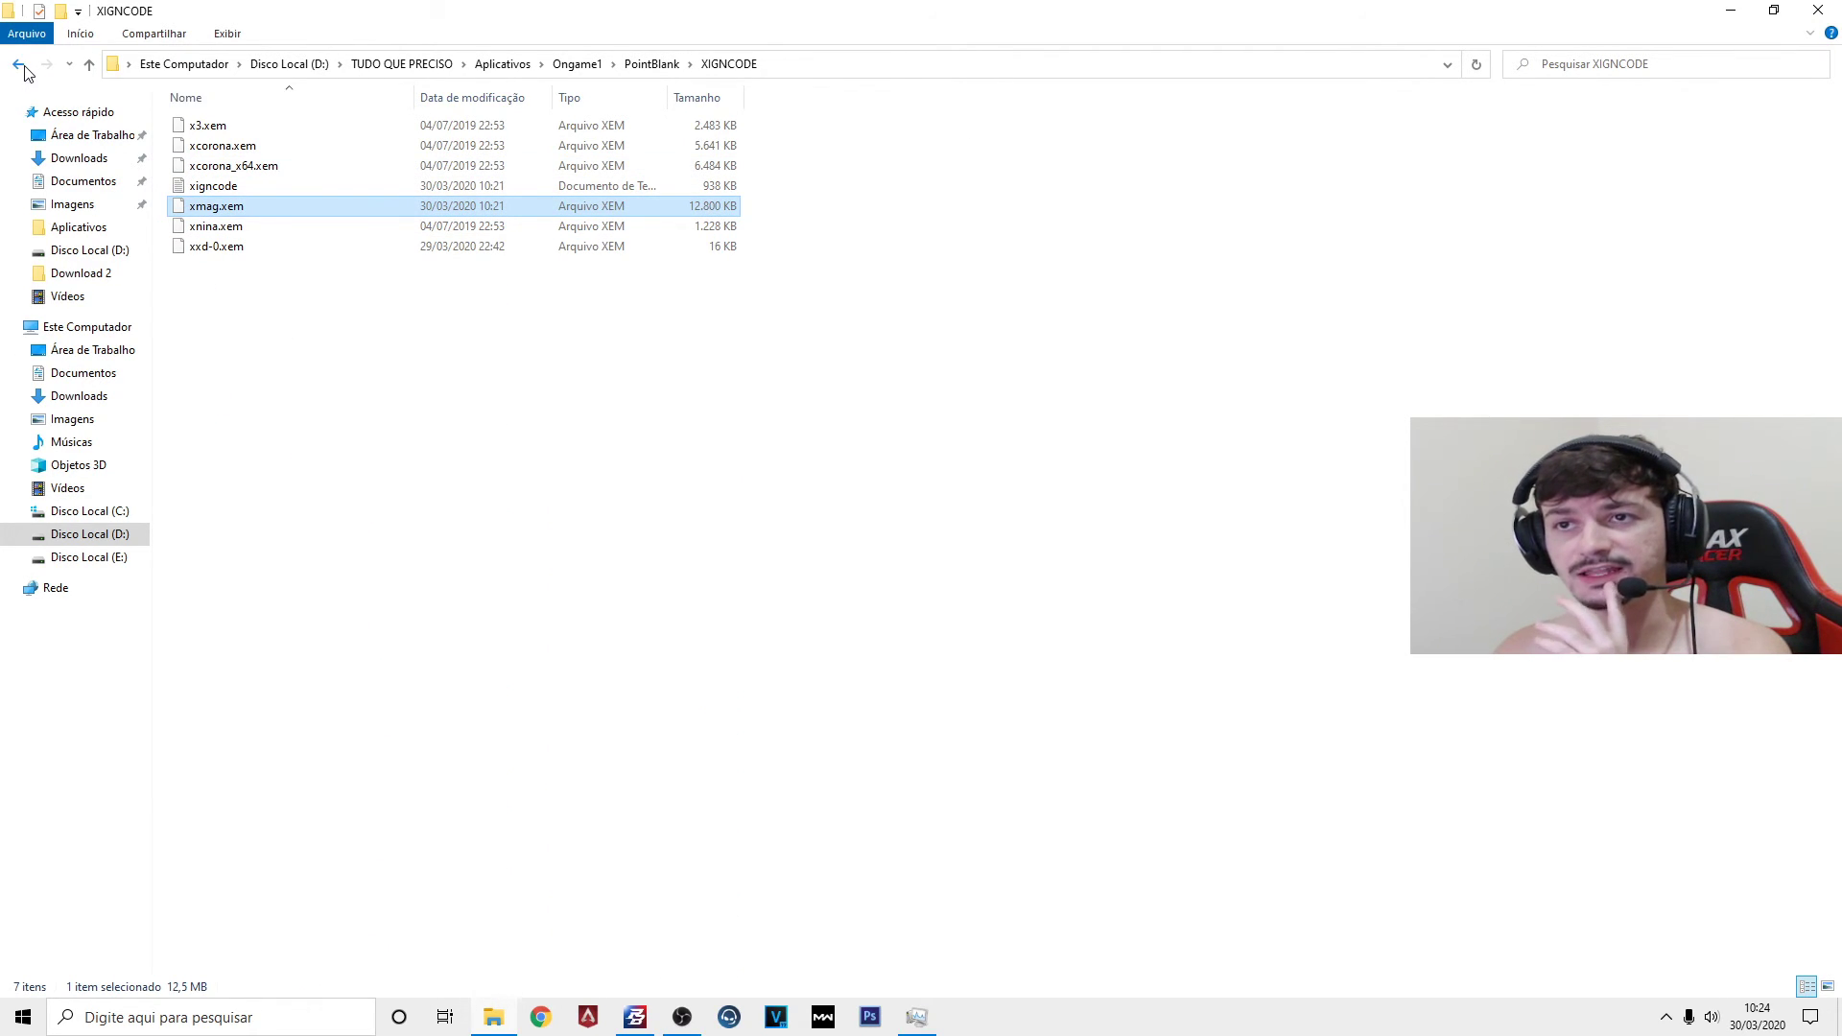
double_click(251, 452)
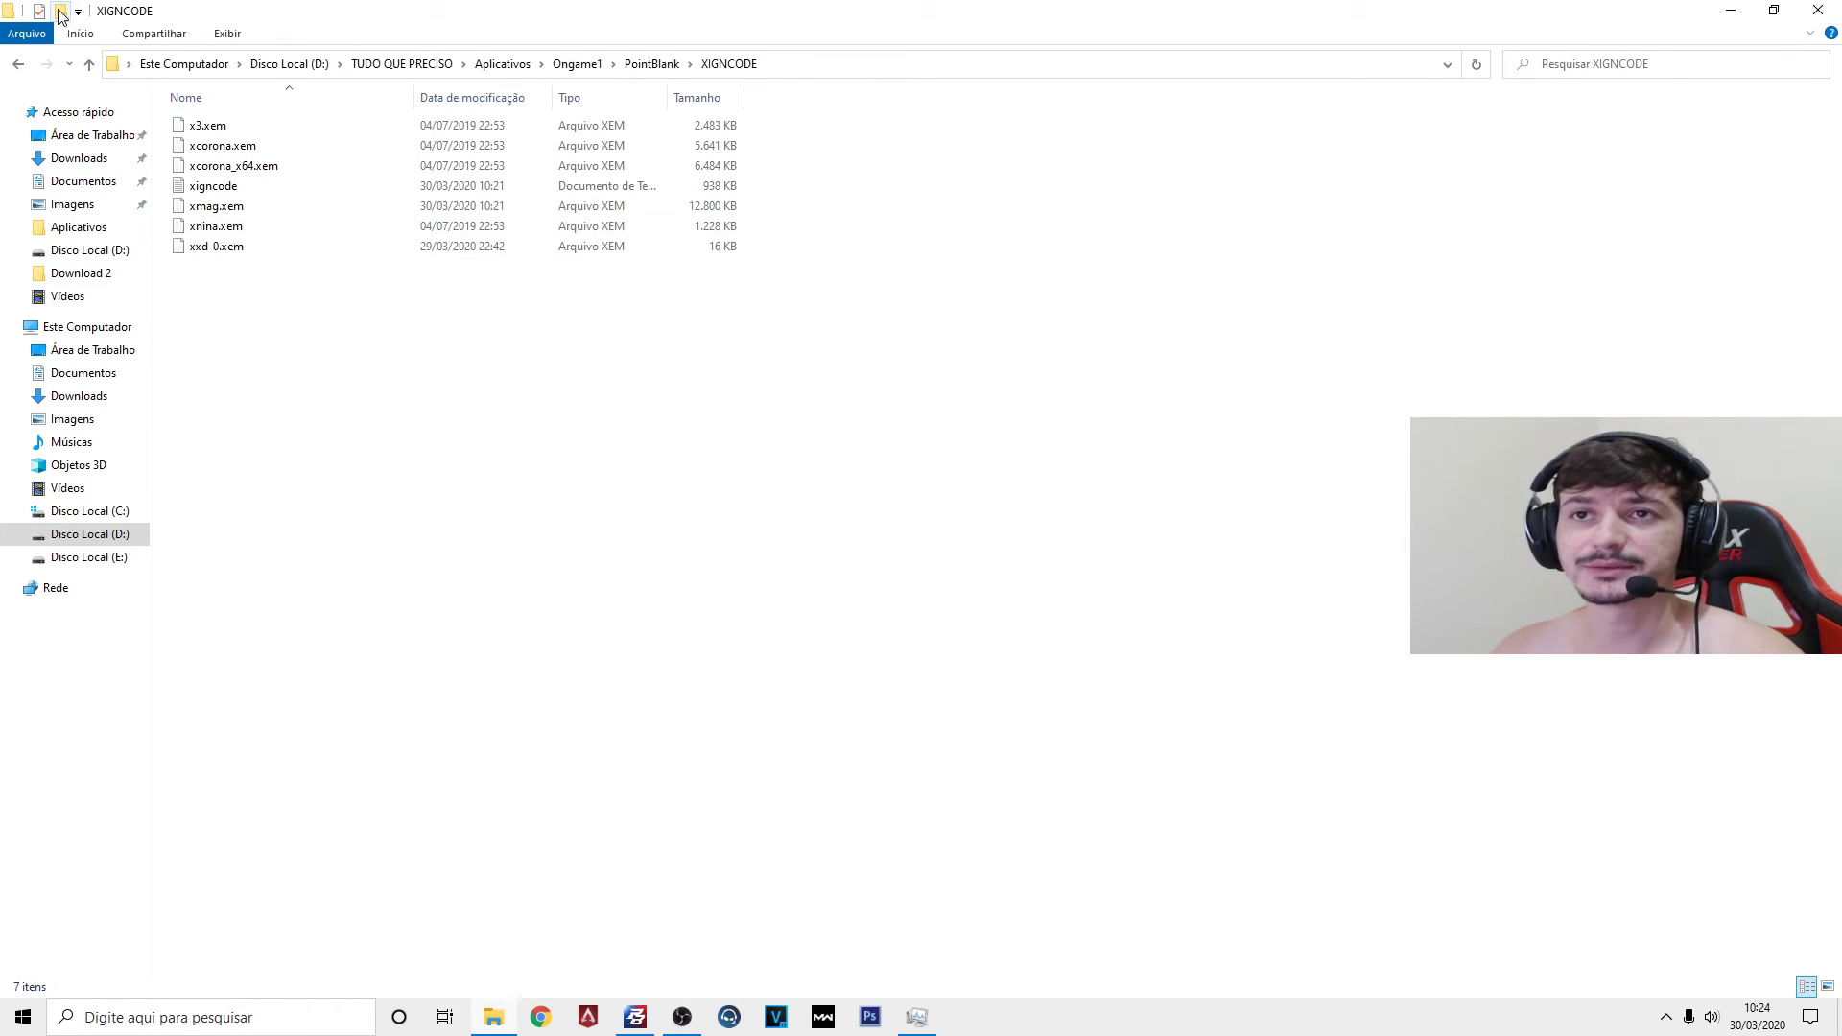
left_click(19, 65)
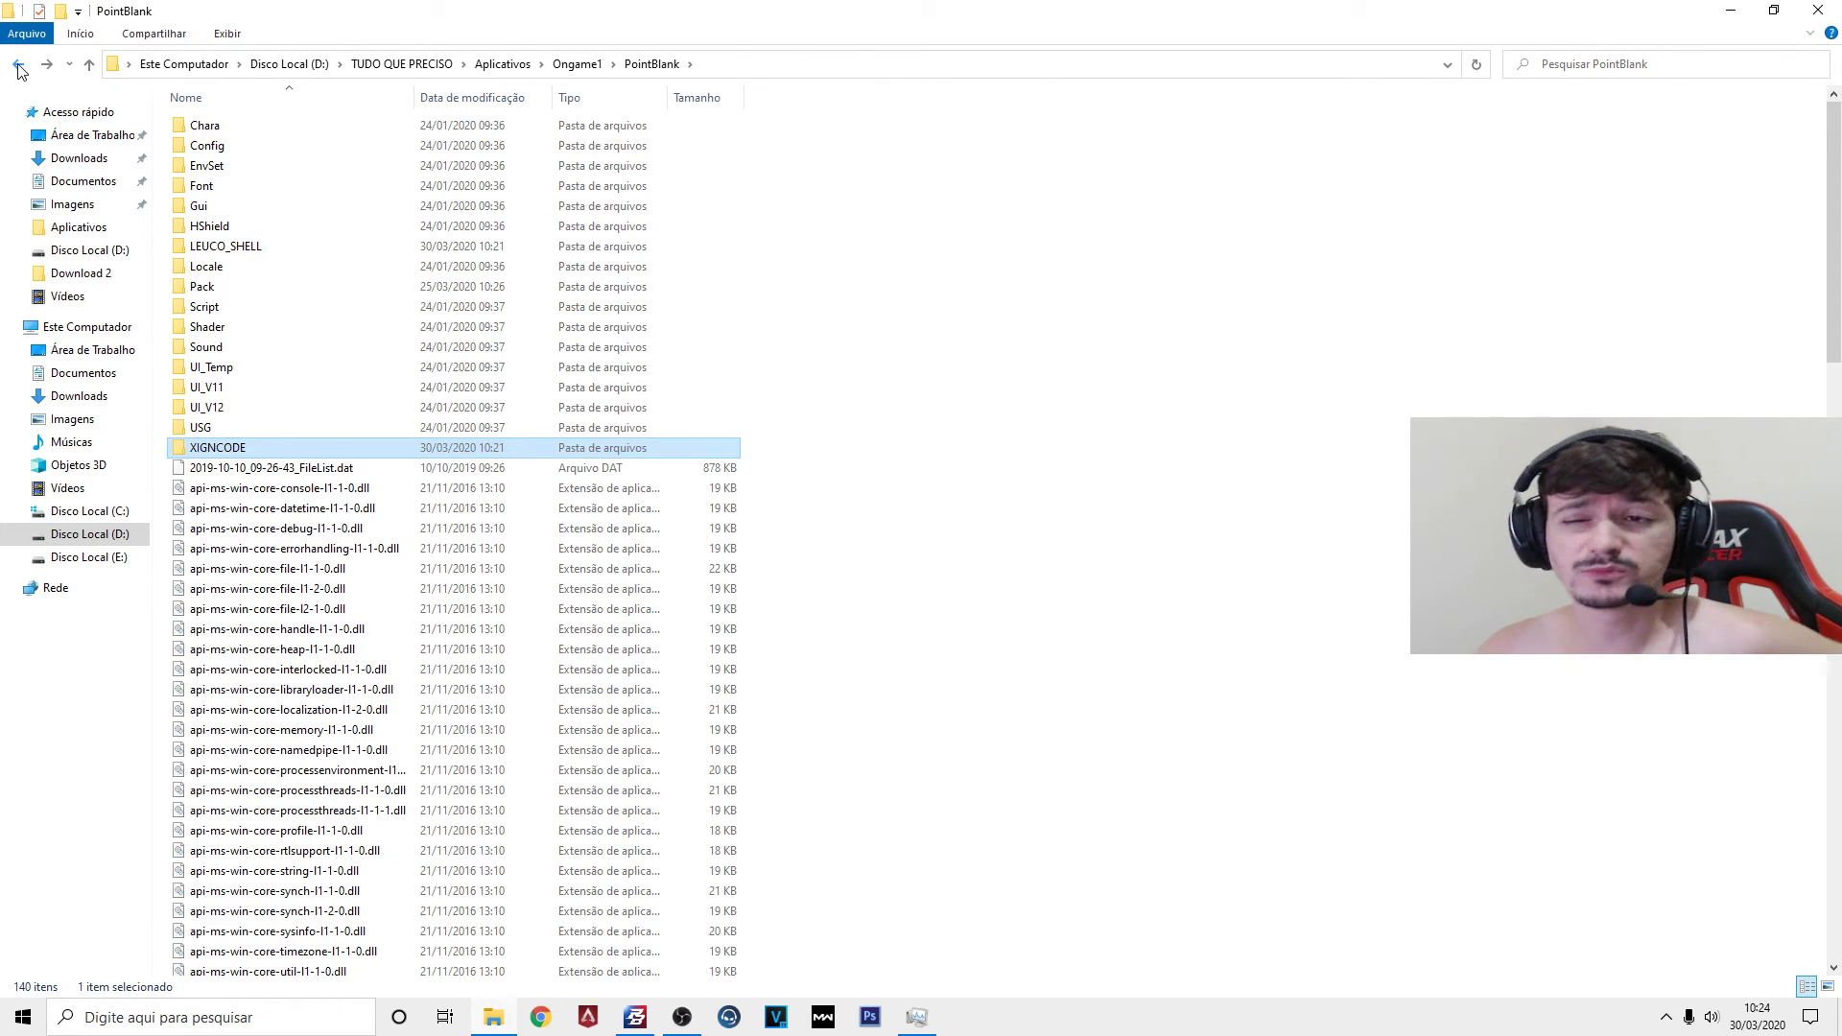
left_click(979, 540)
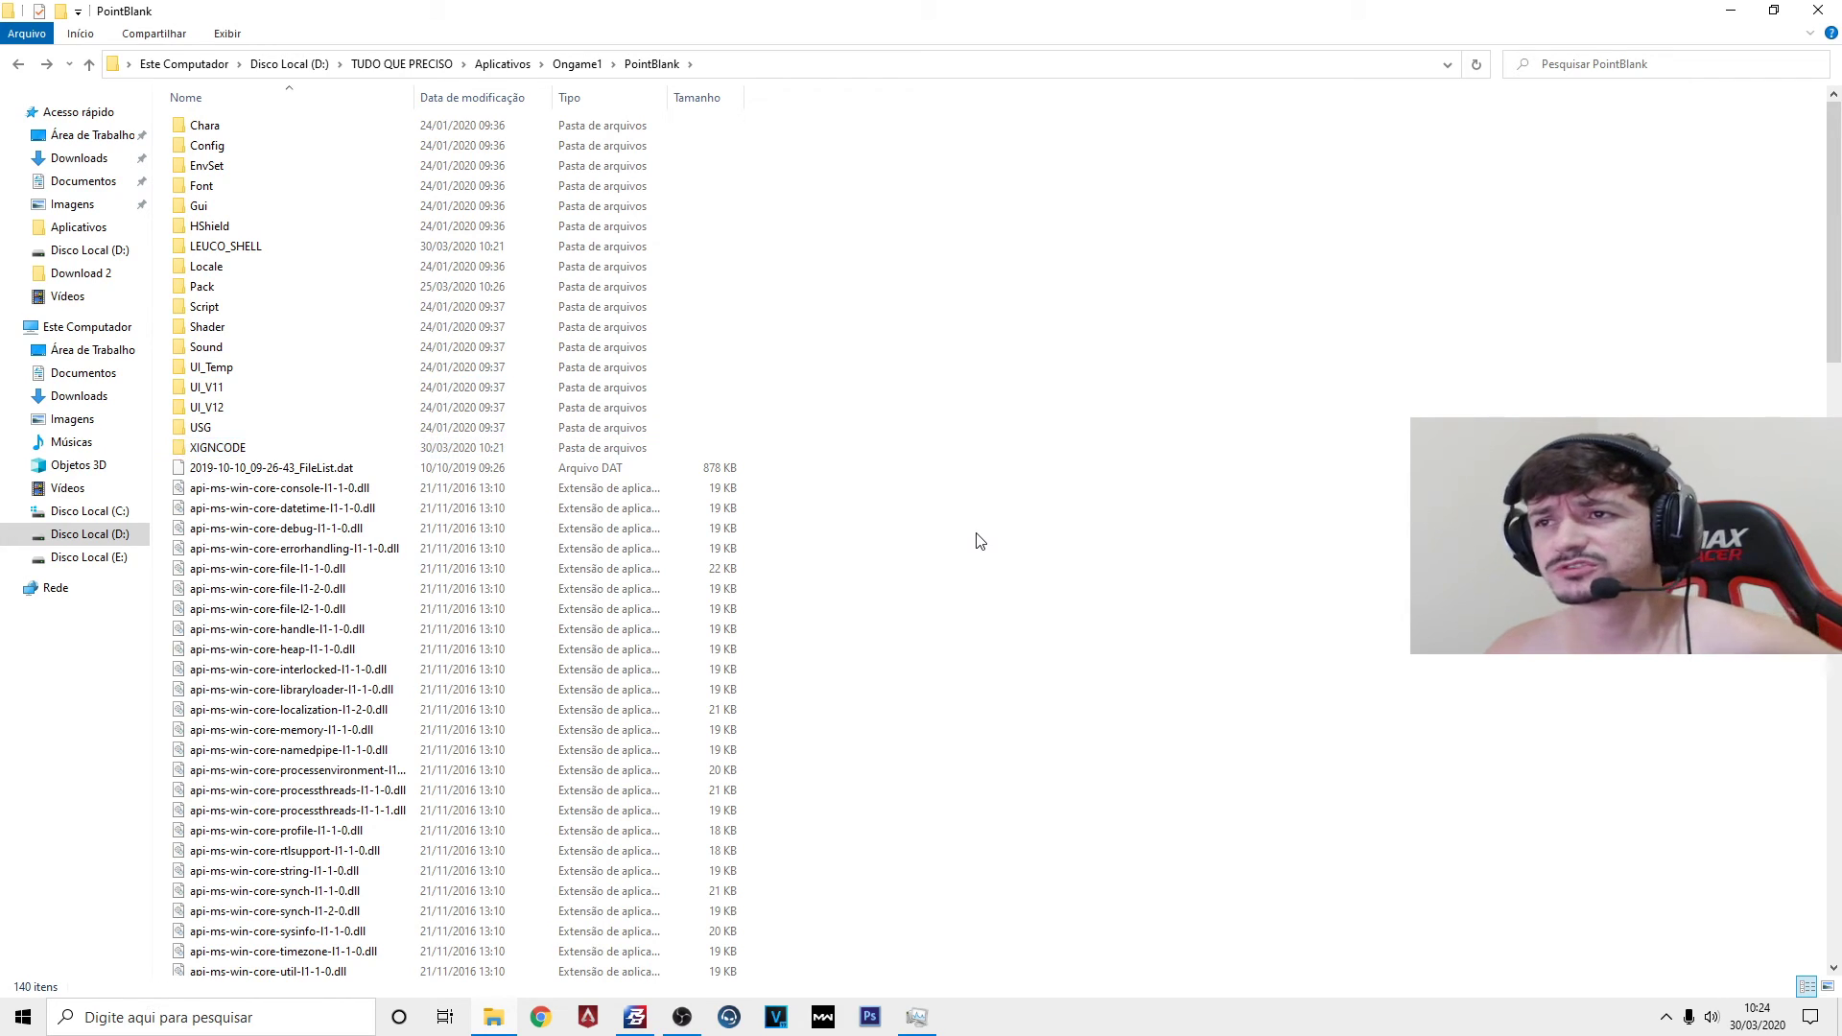